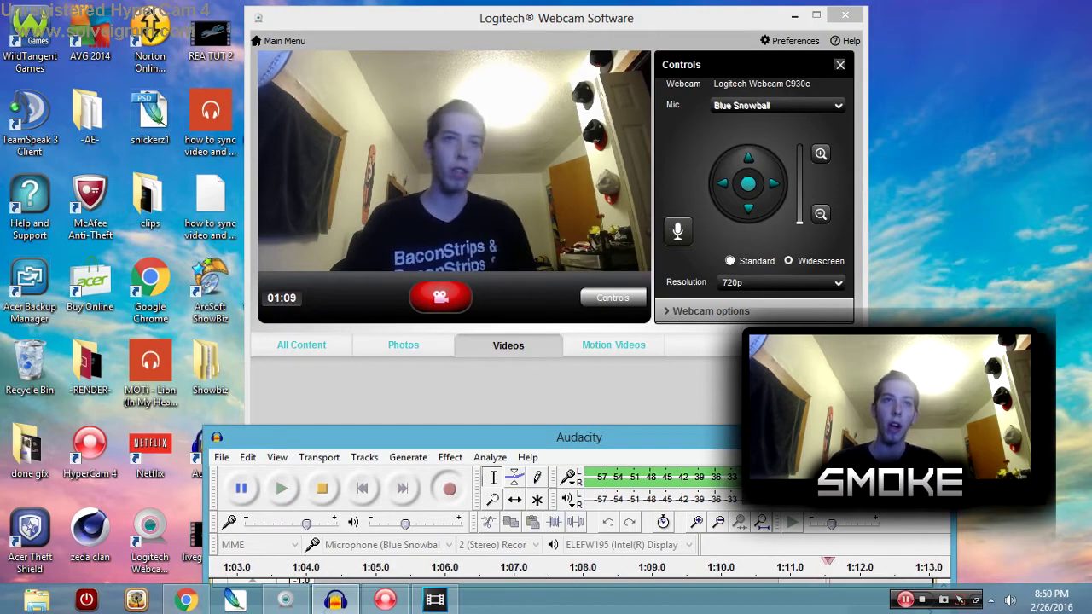
Move Audacity aside and bring the Logitech webcam window forward, shifted down and right
left_click_drag(581, 437, 615, 415)
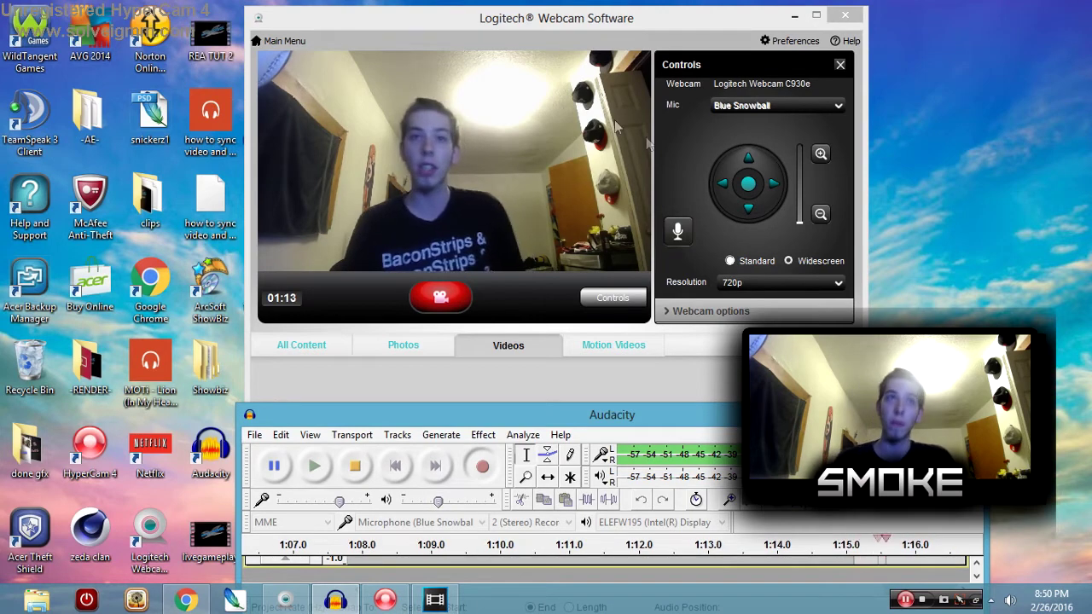
left_click(549, 34)
left_click_drag(552, 40, 606, 53)
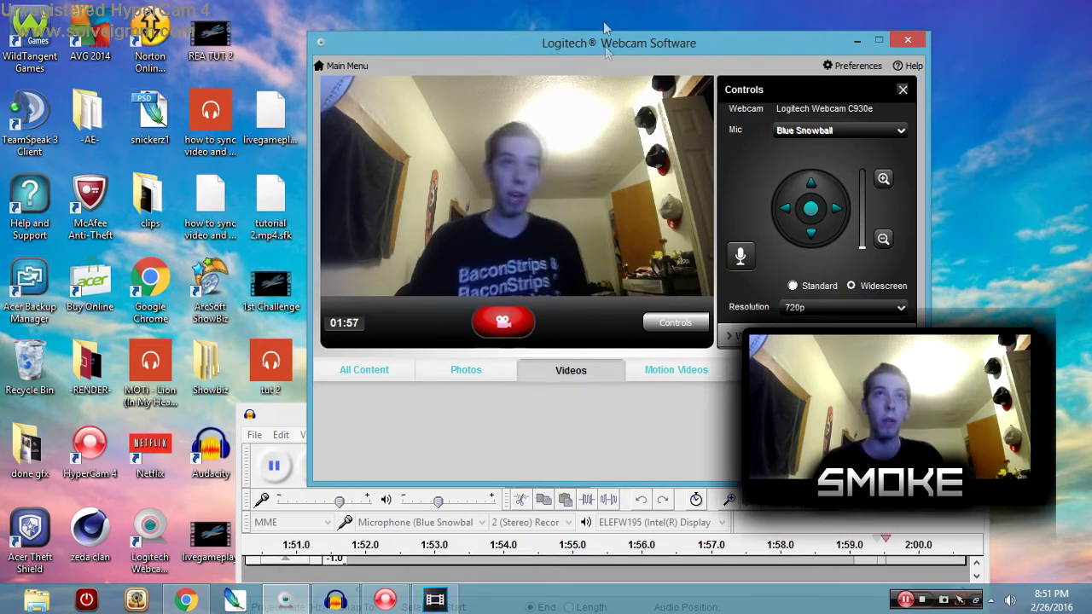
Minimize the Logitech Webcam Software window to reveal Audacity
left_click(855, 42)
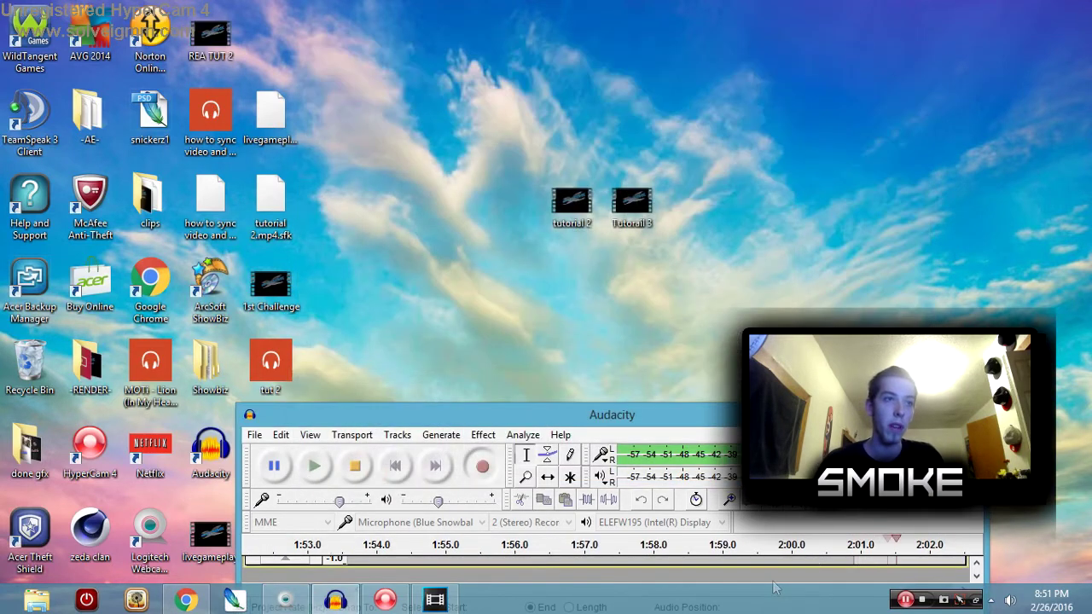
Switch to Vegas Pro and remove the timeline events from their group
left_click(436, 600)
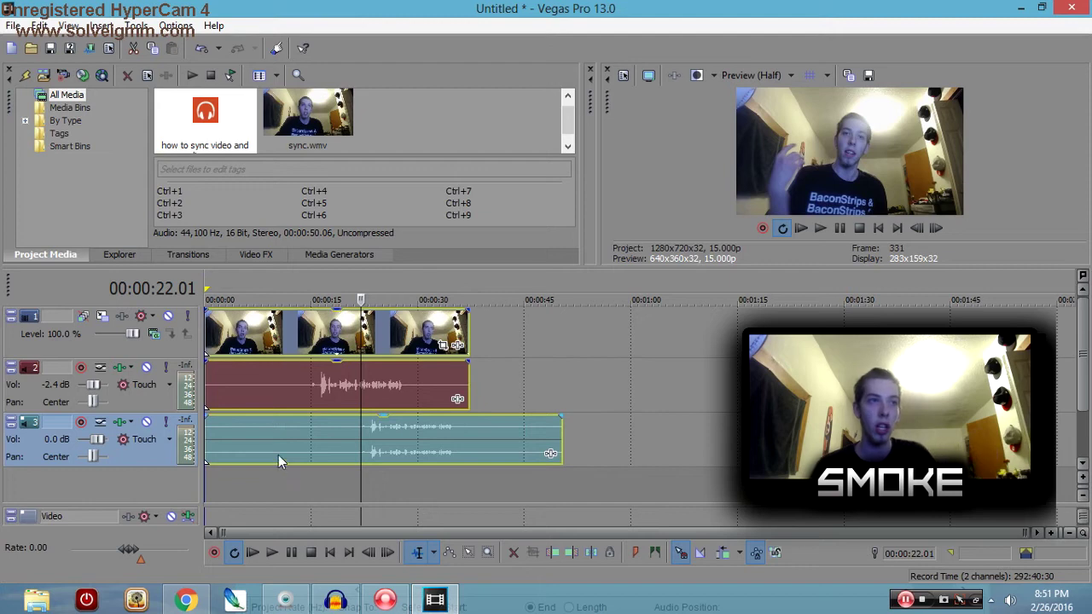
right_click(296, 389)
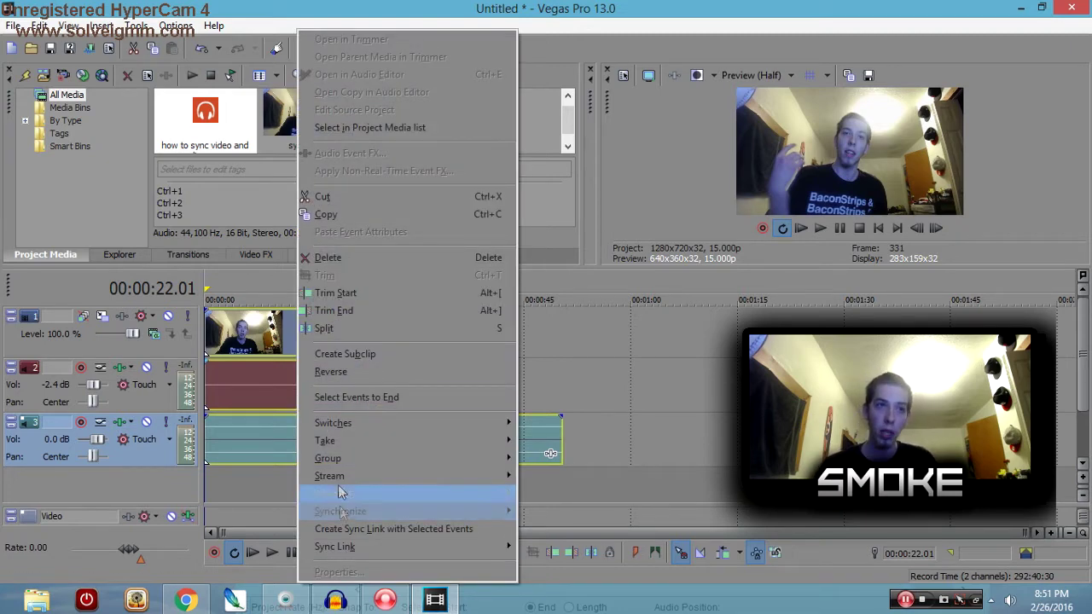
mouse_move(339, 476)
mouse_move(503, 463)
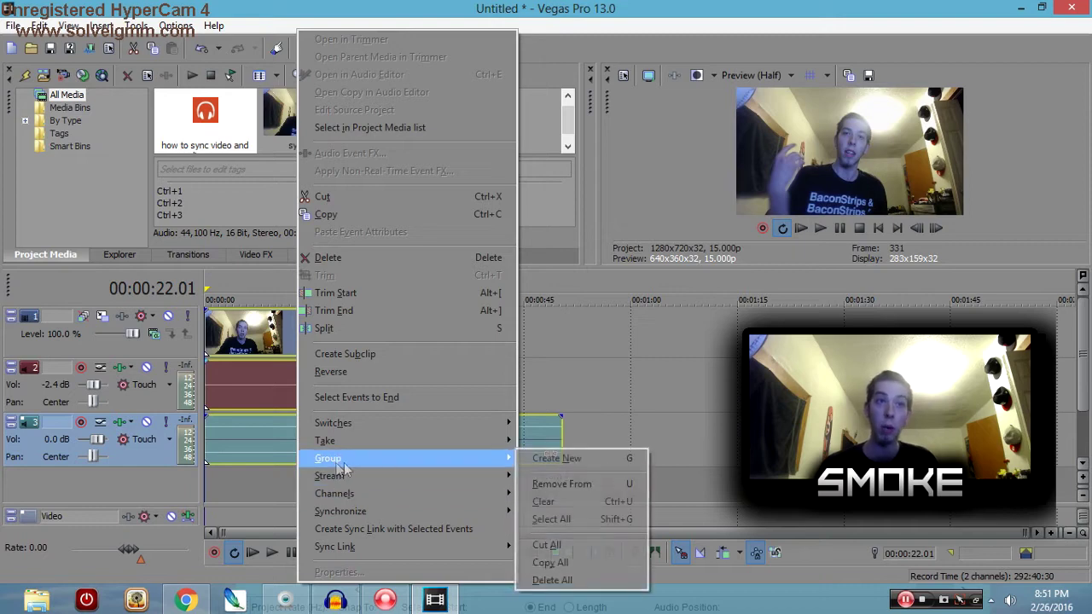
left_click(546, 483)
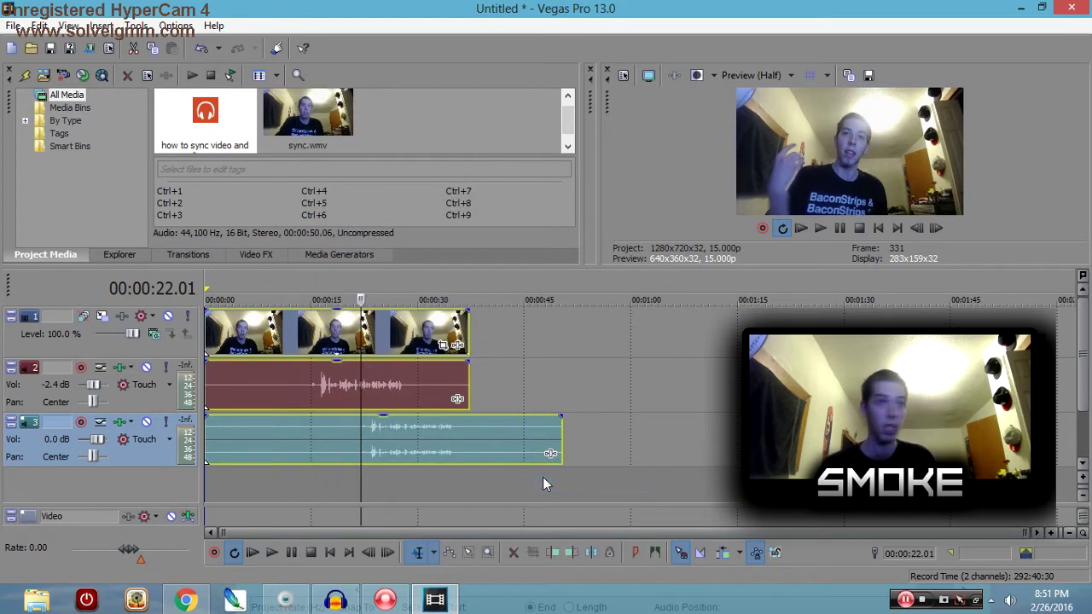
Shift the ungrouped events along the timeline and select the webcam's audio event on track 2
left_click_drag(427, 390, 375, 392)
double_click(375, 393)
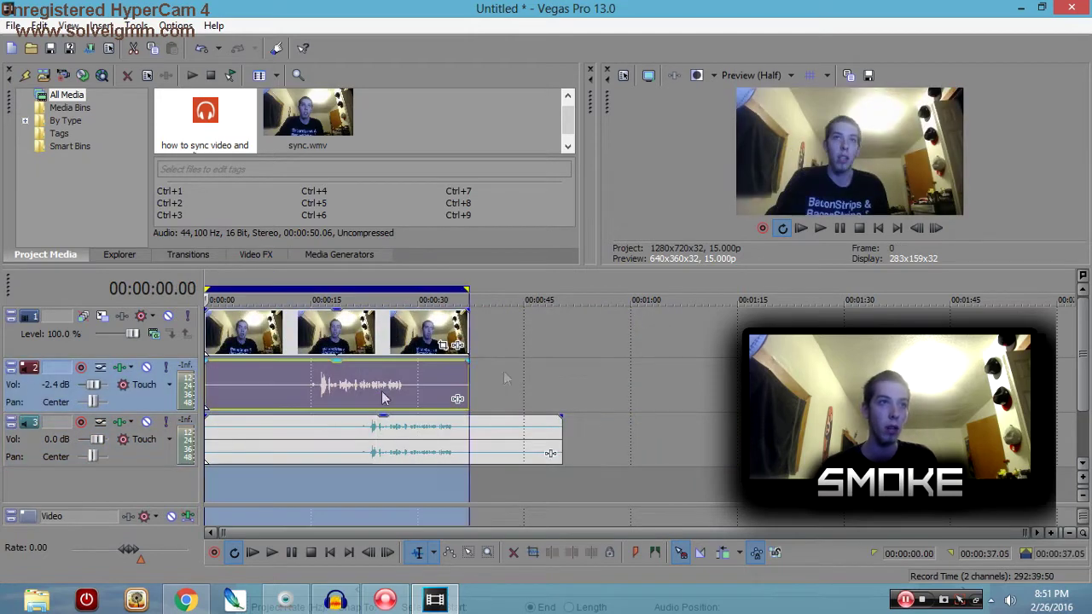
left_click(436, 371)
Delete the webcam's audio event and move the separate audio recording up onto track 2
right_click(436, 368)
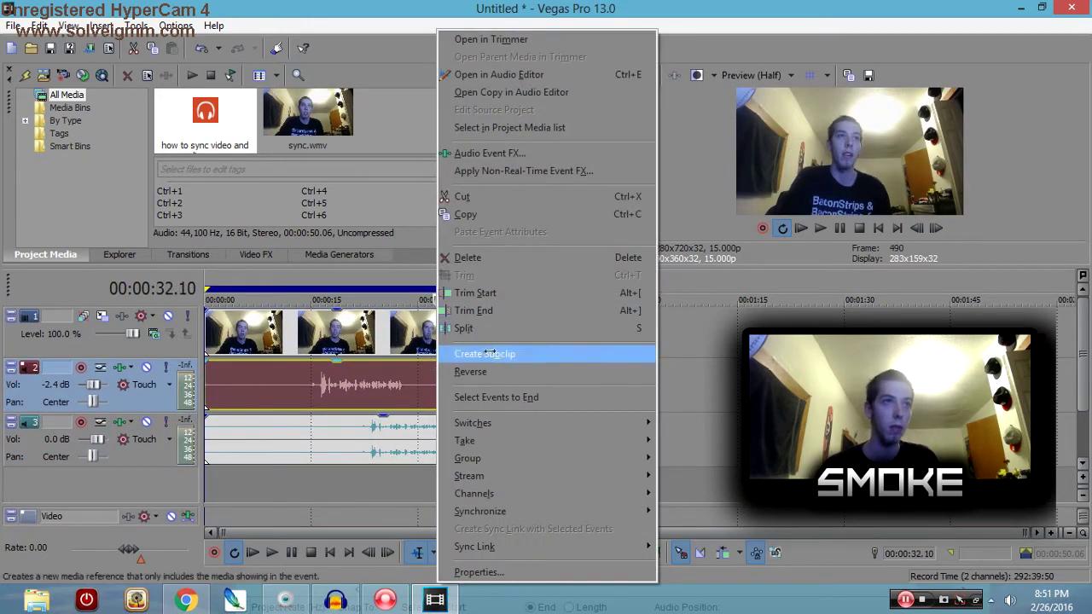
left_click(474, 259)
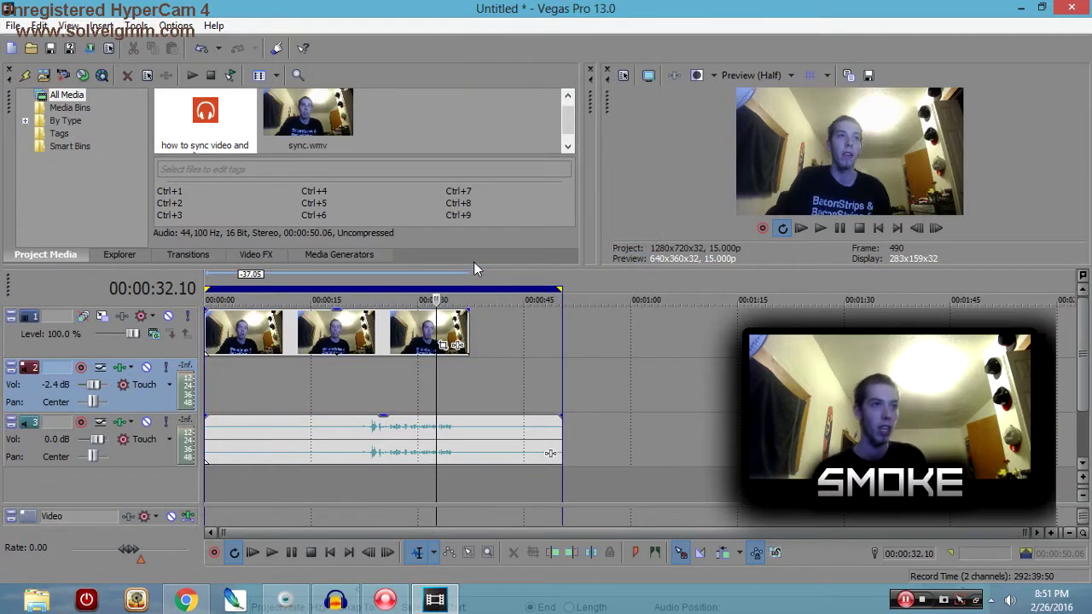
left_click_drag(359, 461, 353, 377)
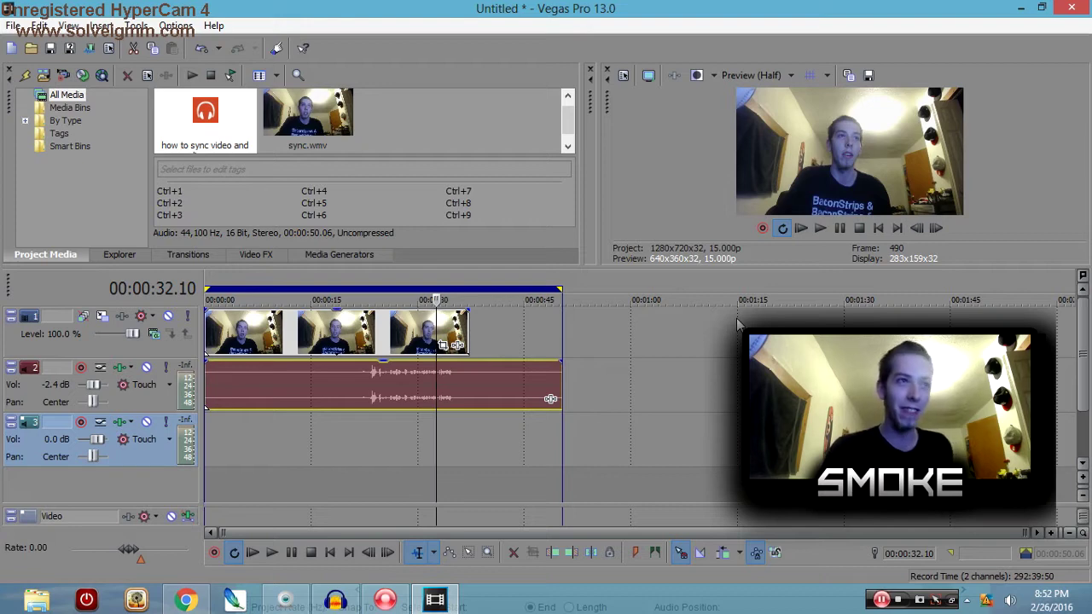
mouse_move(409, 388)
left_mouse_down()
mouse_move(399, 385)
mouse_move(424, 388)
mouse_move(399, 385)
left_mouse_up()
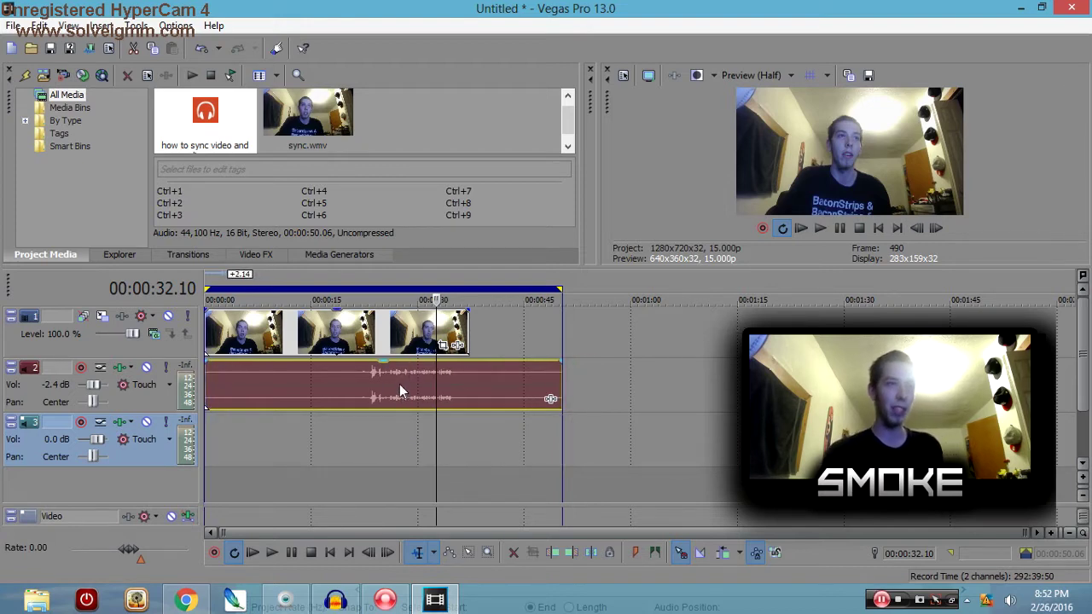
left_click(386, 438)
Duplicate the empty track 3 to add a fourth track beneath it
right_click(386, 438)
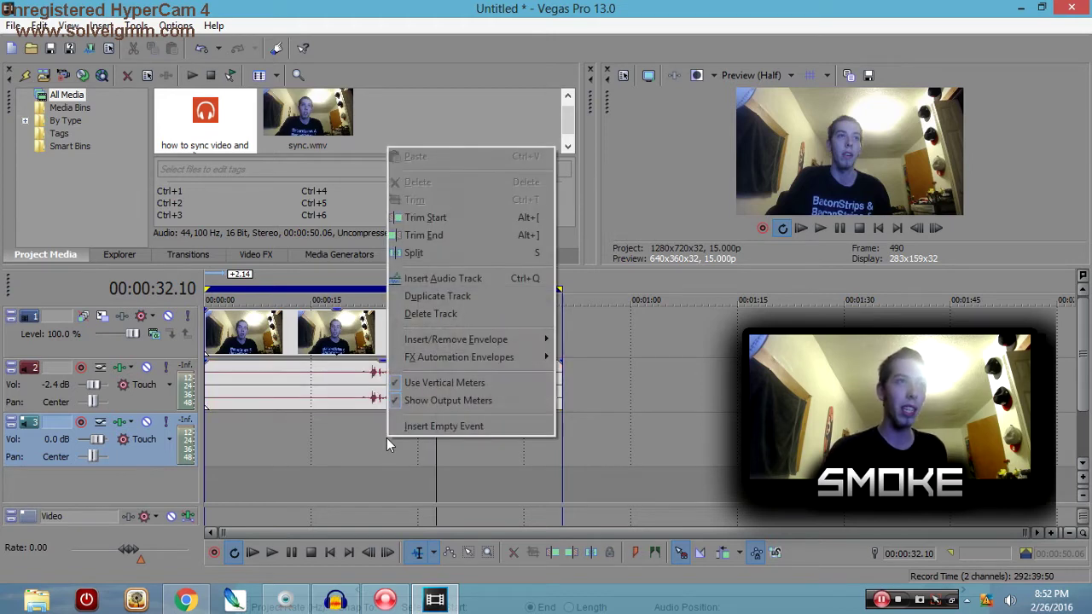
left_click(454, 297)
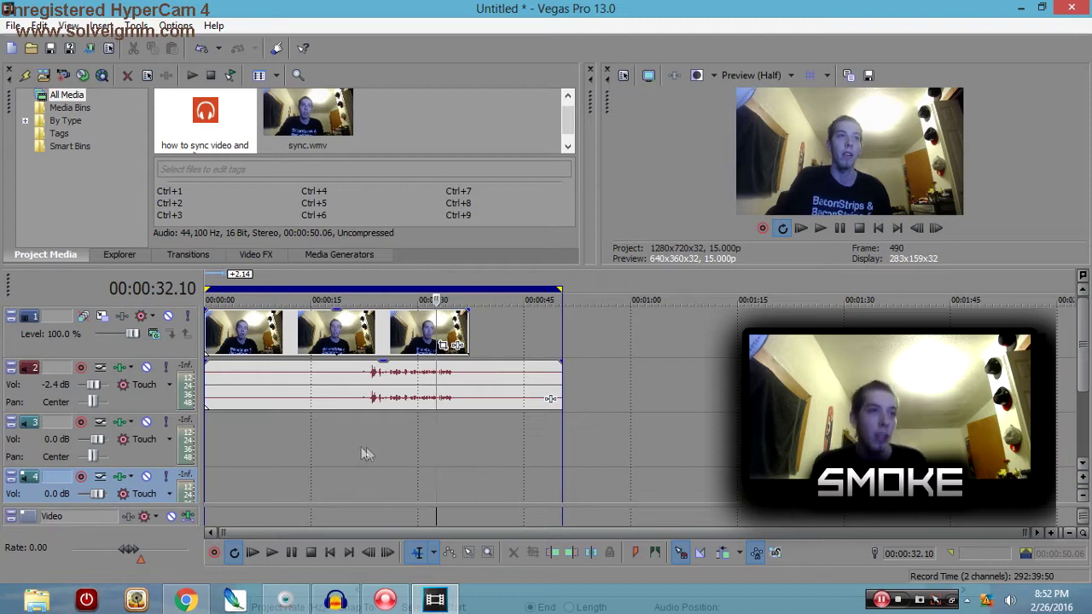
left_click(288, 372)
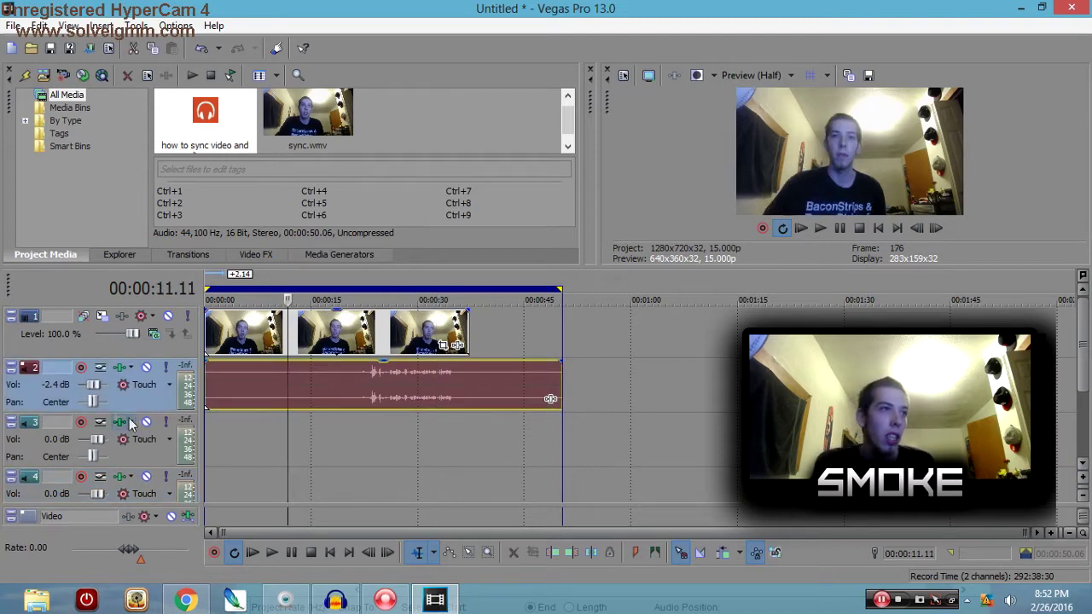
Select the video event and step frame by frame back toward its start, searching for the cue
left_click(257, 329)
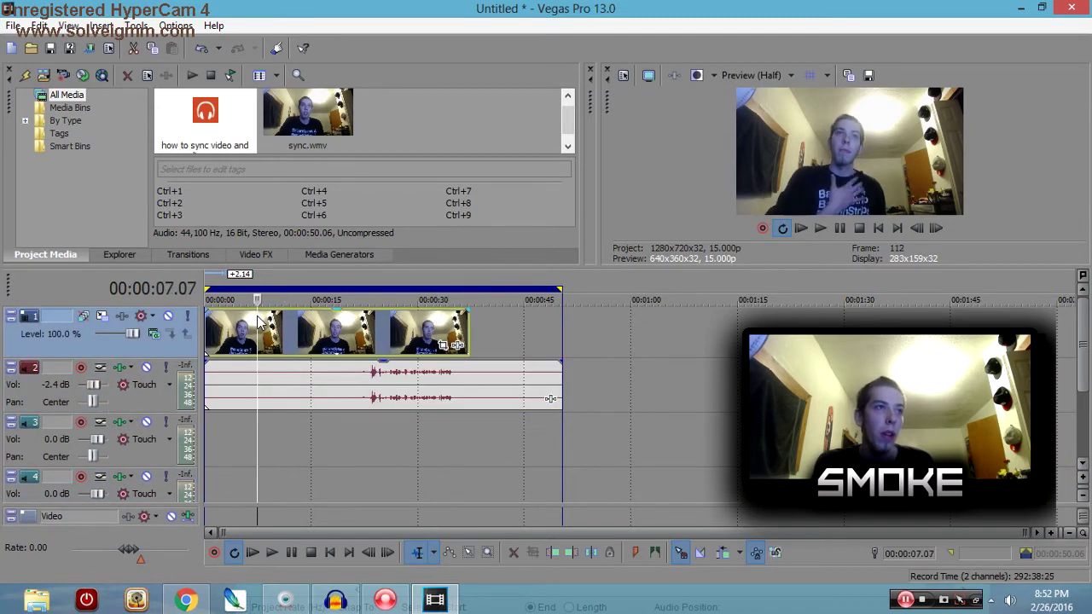
double_click(271, 325)
left_click(263, 326)
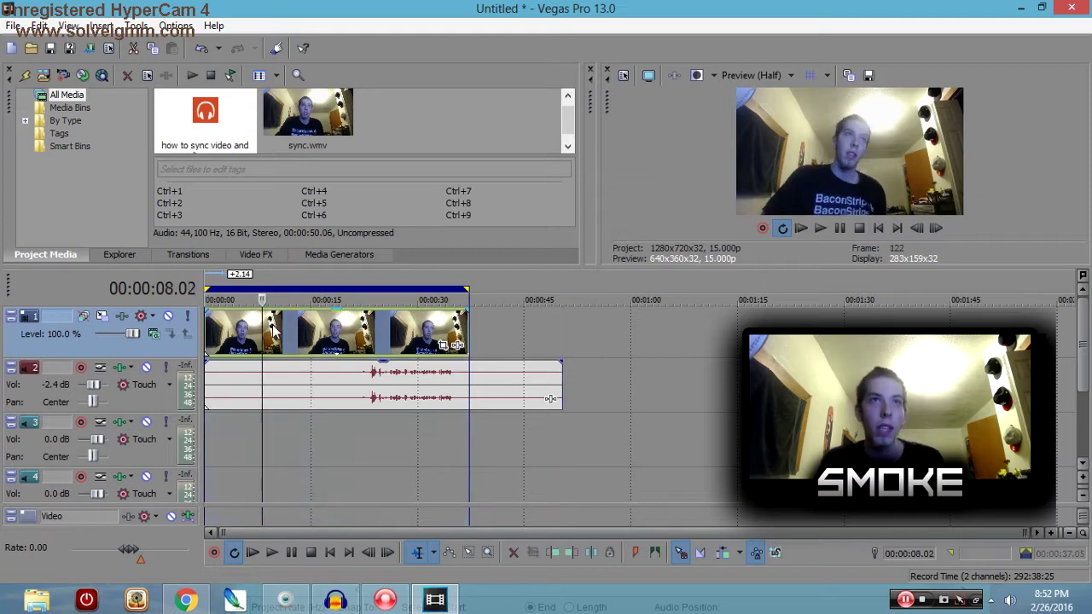
key("Right")
key("Left")
key("Left")
key("Left")
key("Left")
key("Left")
key("Left")
key("Left")
key("Left")
key("Left")
key("Left")
key("Left")
key("Left")
key("Left")
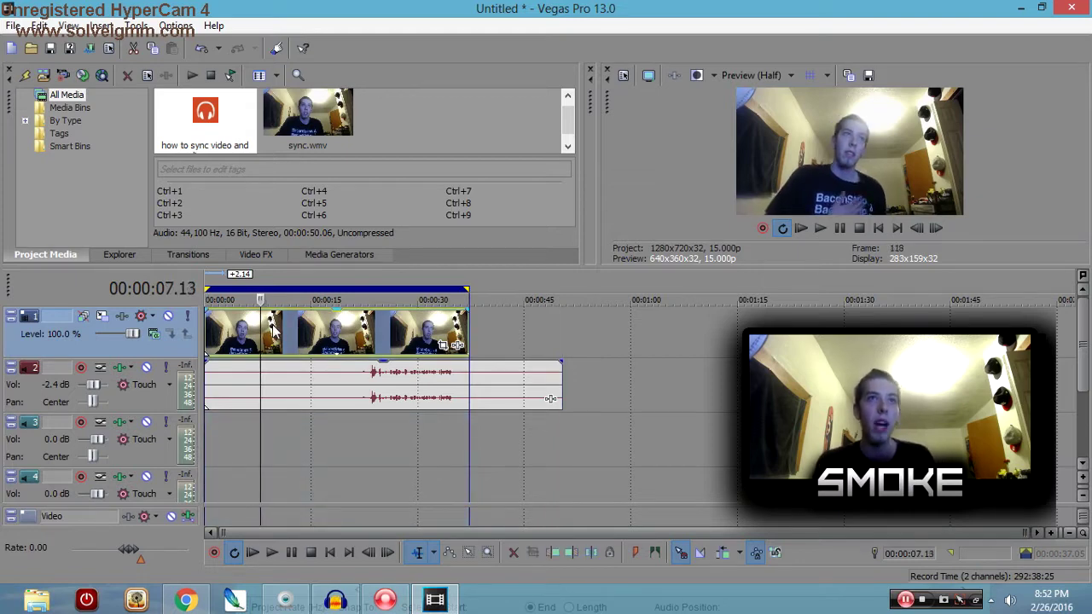
key("Left")
key("Left")
key("Left")
key("Left")
key("Left")
key("Left")
key("Left")
key("Left")
key("Left")
key("Left")
key("Left")
key("Left")
key("Left")
key("Left")
key("Left")
key("Left")
key("Left")
key("Left")
key("Left")
key("Left")
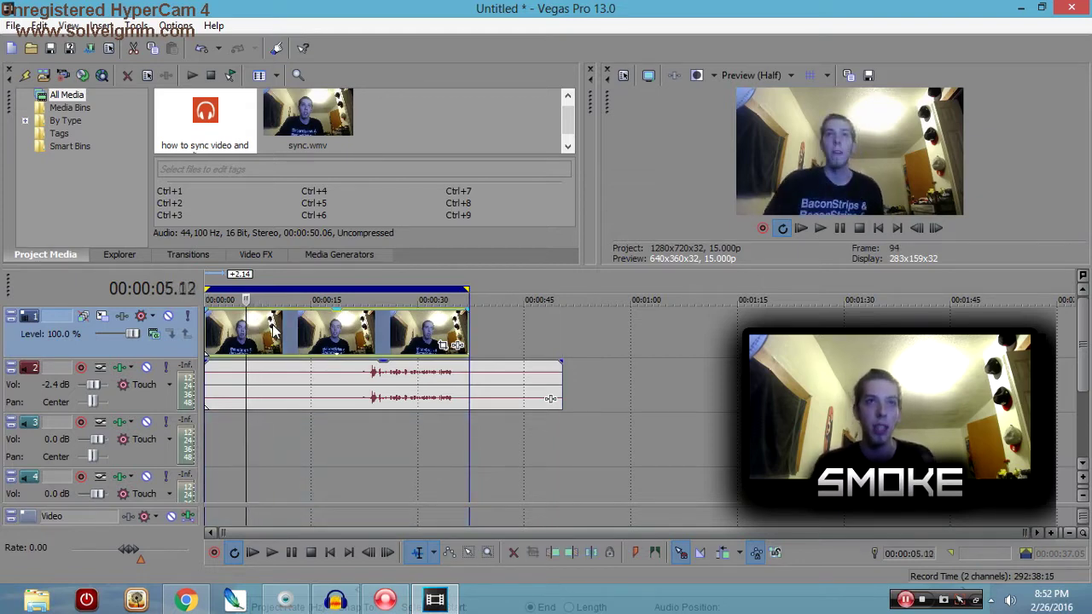
key("Left")
key("Left")
key("Left")
key("Left")
key("Left")
key("Left")
key("Left")
key("Left")
key("Left")
key("Left")
key("Left")
key("Left")
key("Left")
key("Left")
key("Left")
key("Left")
key("Left")
key("Left")
key("Left")
key("Left")
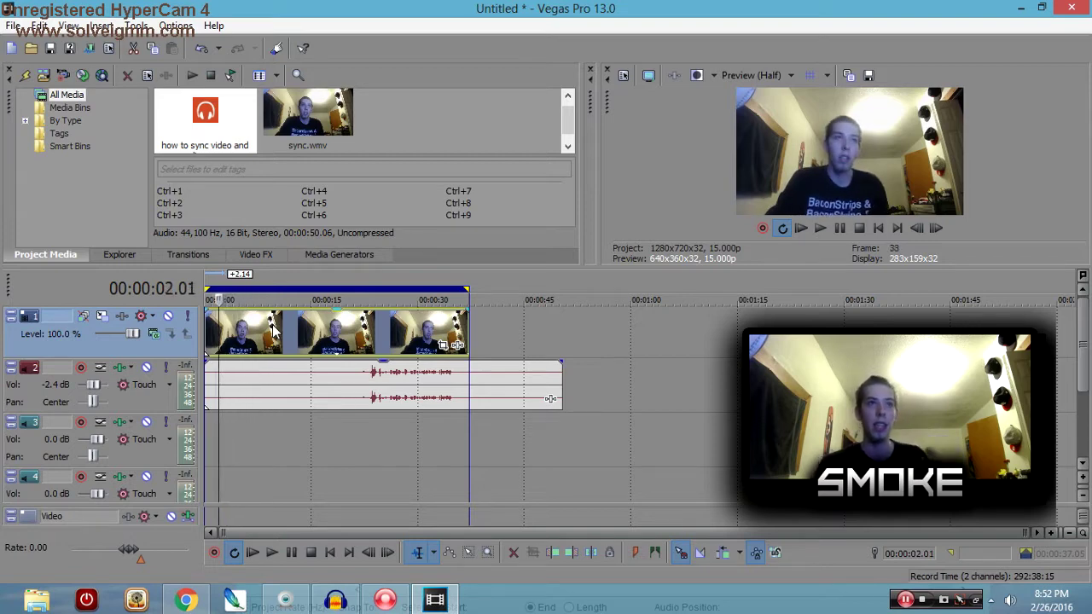
Step forward to 00:00:15.11 where the hand closes and add a marker there
key("Right")
key("Right")
key("Right")
key("Right")
key("Right")
key("Right")
key("Right")
key("Right")
key("Right")
key("Right")
key("Right")
key("Right")
key("Right")
key("Right")
key("Right")
key("Right")
key("Right")
key("Right")
key("Right")
key("Right")
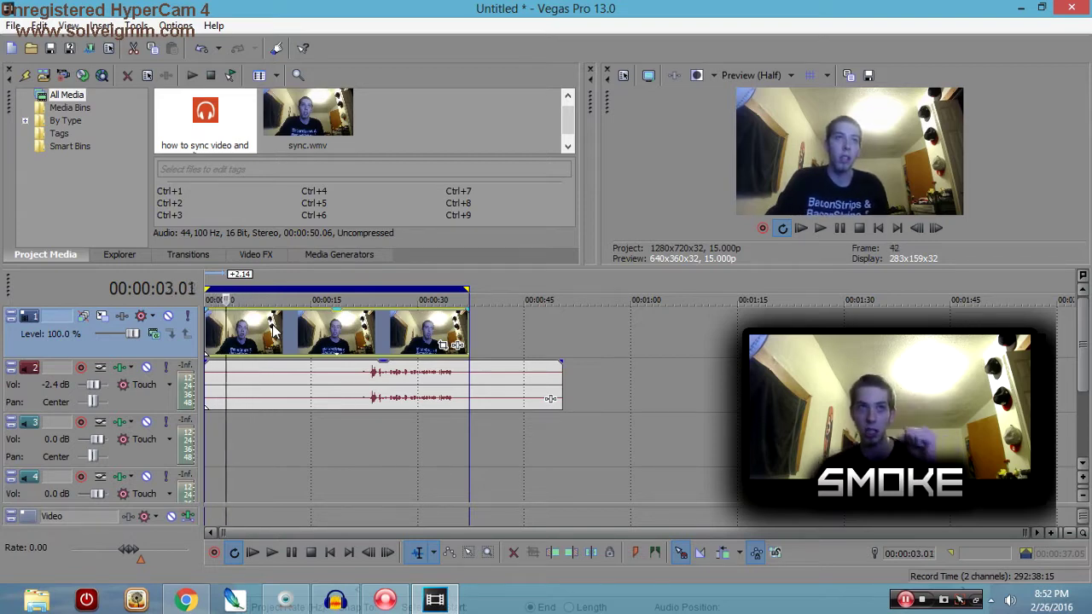
key("Right")
key("Right")
key("Right")
key("Right")
key("Right")
key("Right")
key("Right")
key("Right")
key("Right")
key("Right")
key("Right")
key("Right")
key("Right")
key("Right")
key("Right")
key("Right")
key("Right")
key("Right")
key("Right")
key("Right")
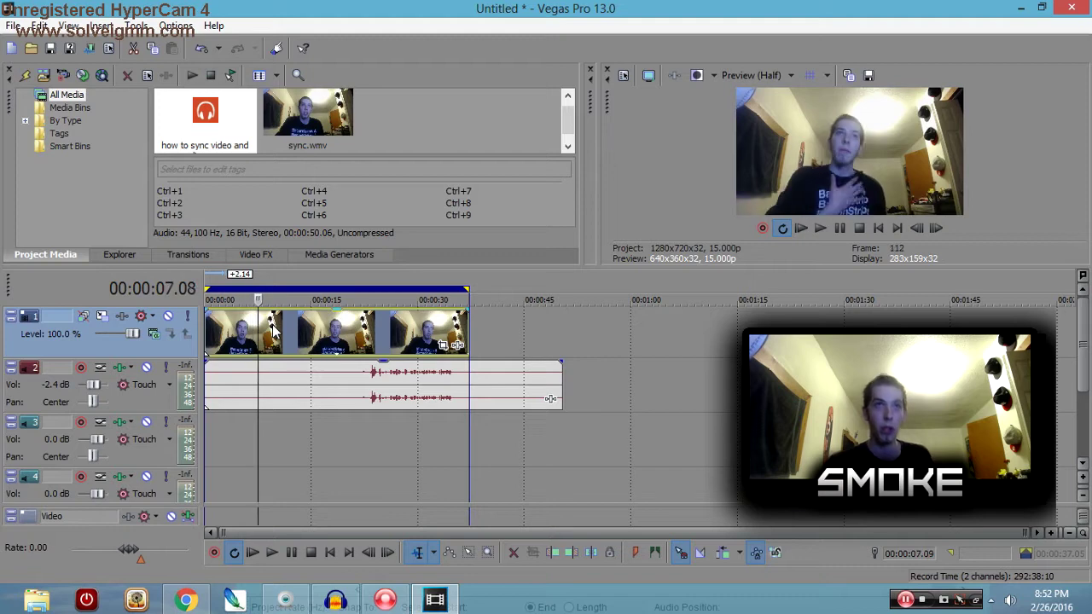
key("Right")
key("Right")
key("Right")
key("Right")
key("Right")
key("Right")
key("Right")
key("Right")
key("Right")
key("Right")
key("Right")
key("Right")
key("Right")
key("Right")
key("Right")
key("Right")
key("Right")
key("Right")
key("Right")
key("Right")
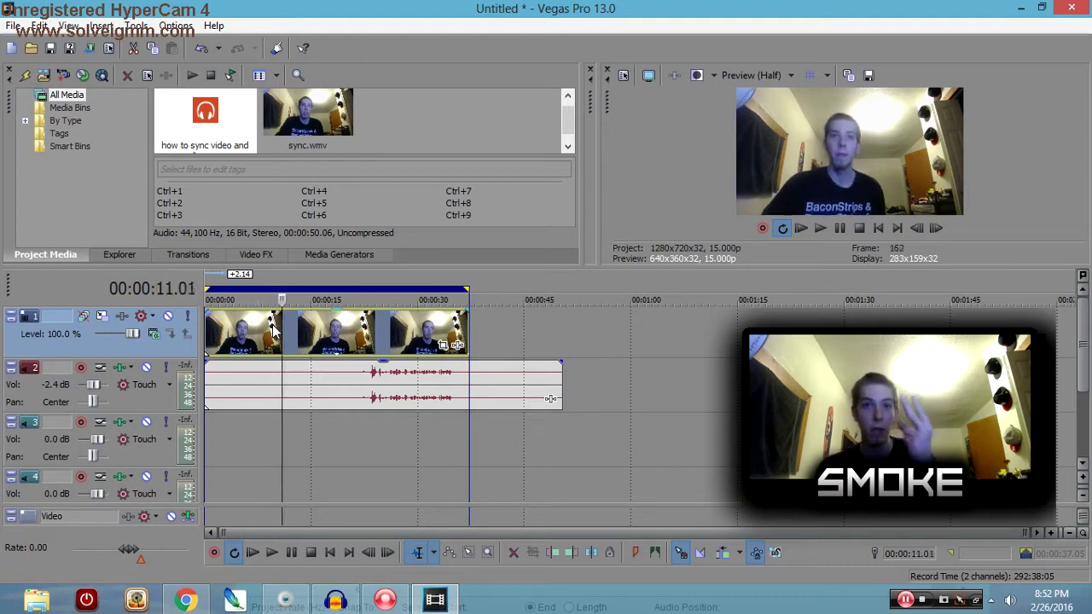
key("Right")
key("Right")
key("Right")
key("Right")
key("Right")
key("Right")
key("Right")
key("Right")
key("Right")
key("Right")
key("Right")
key("Right")
key("Right")
key("Right")
key("Right")
key("Right")
key("Right")
key("Right")
key("Right")
key("Right")
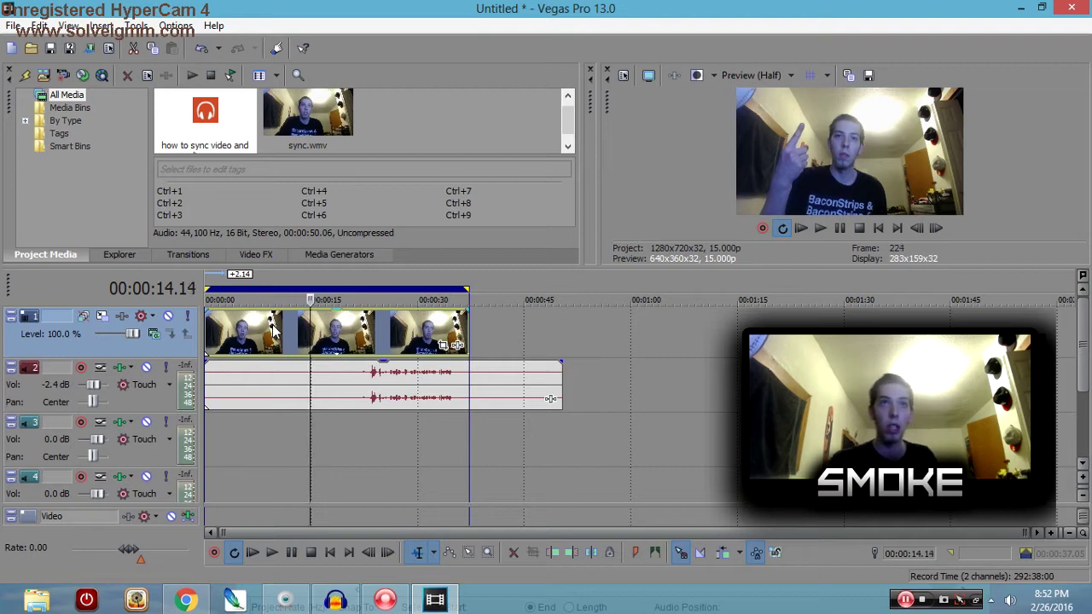
key("Right")
key("Right")
key("Right")
key("Right")
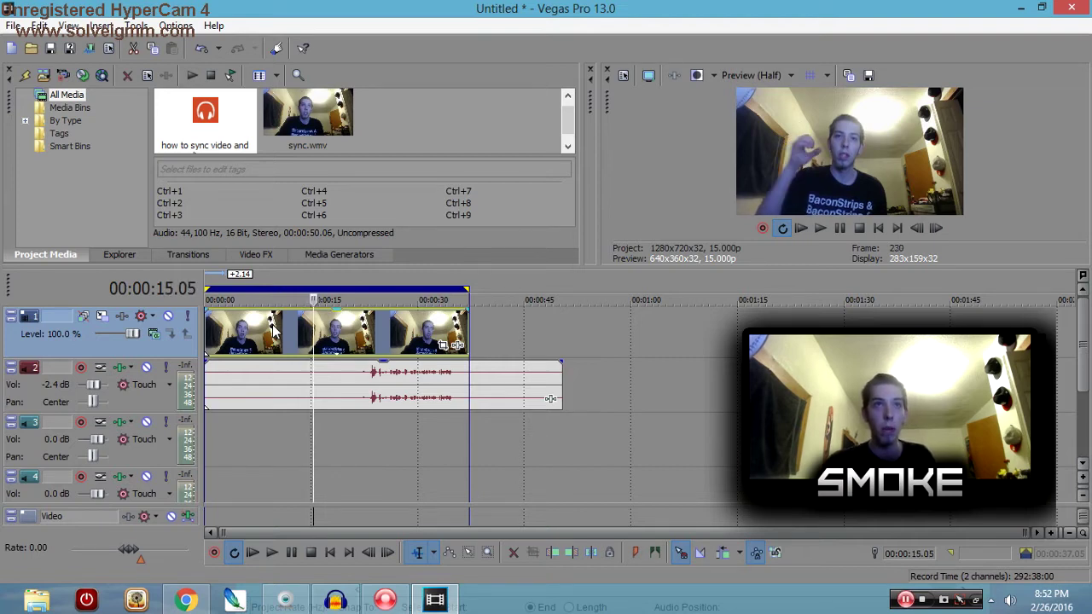
key("Right")
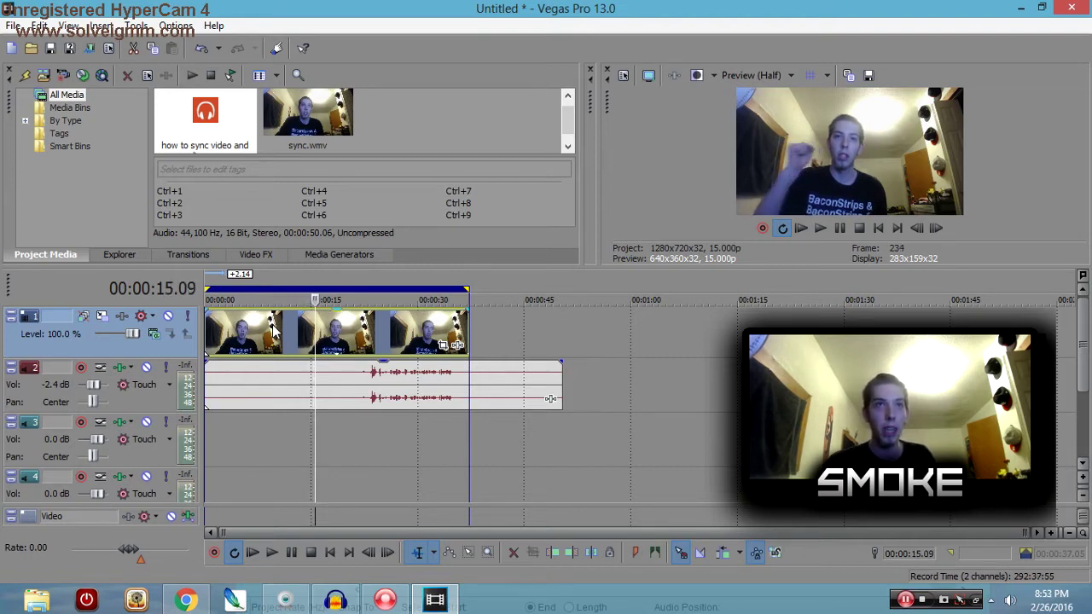
key("Right")
key("Right")
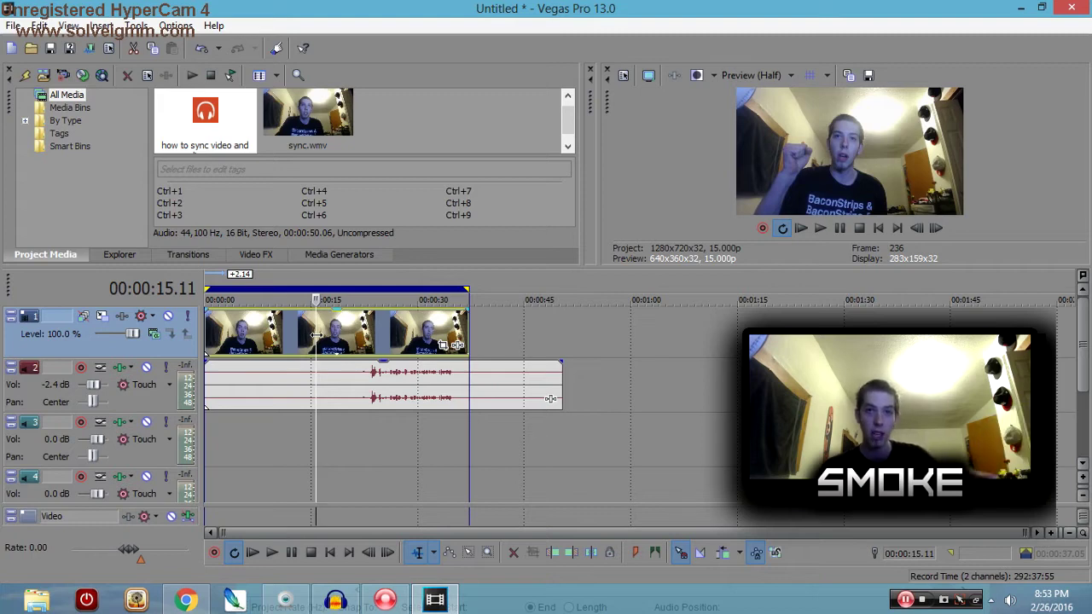
key("m")
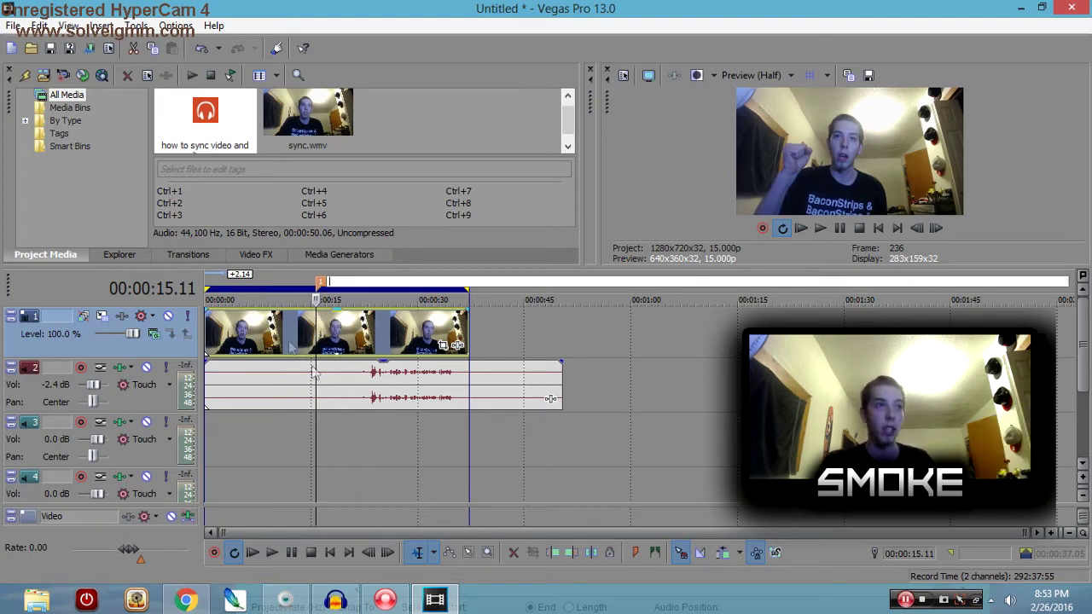
Leave the first marker unnamed, play the audio, and drop a rough marker at the clap sound
key("Return")
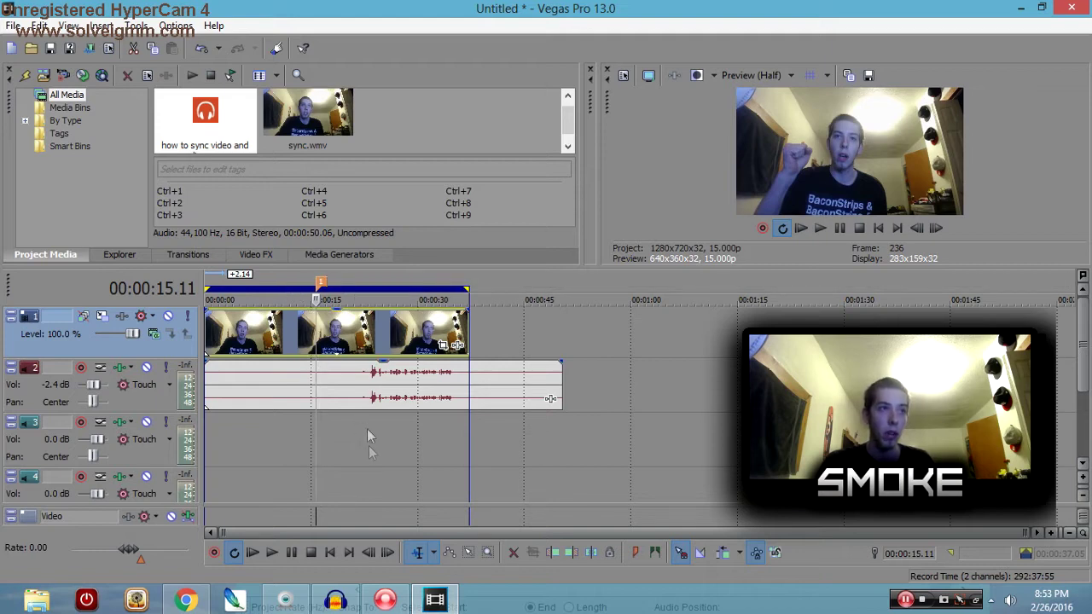
left_click(351, 401)
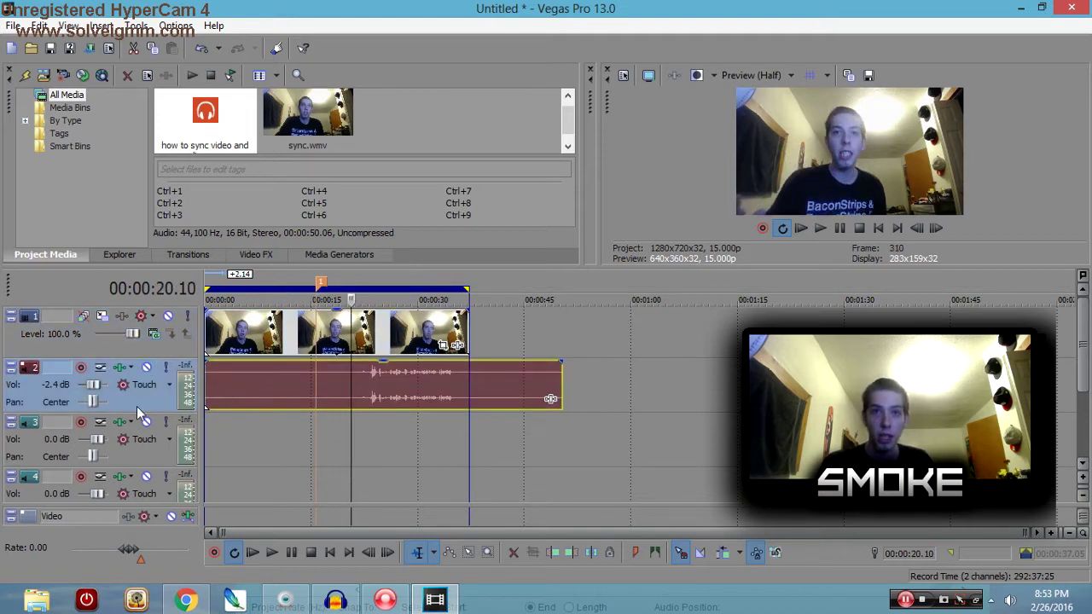
key("space")
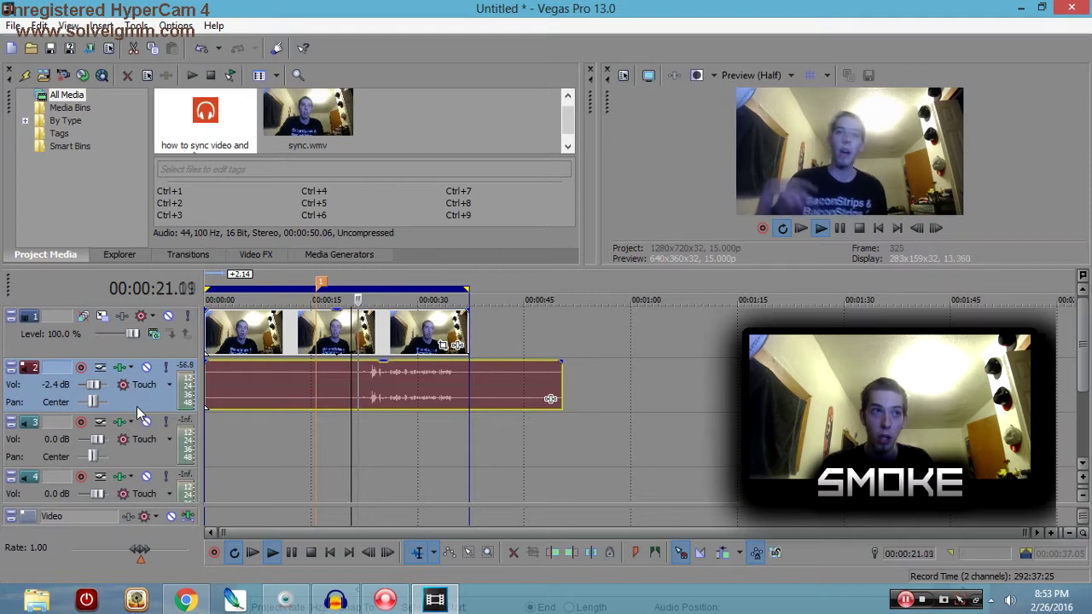
key("m")
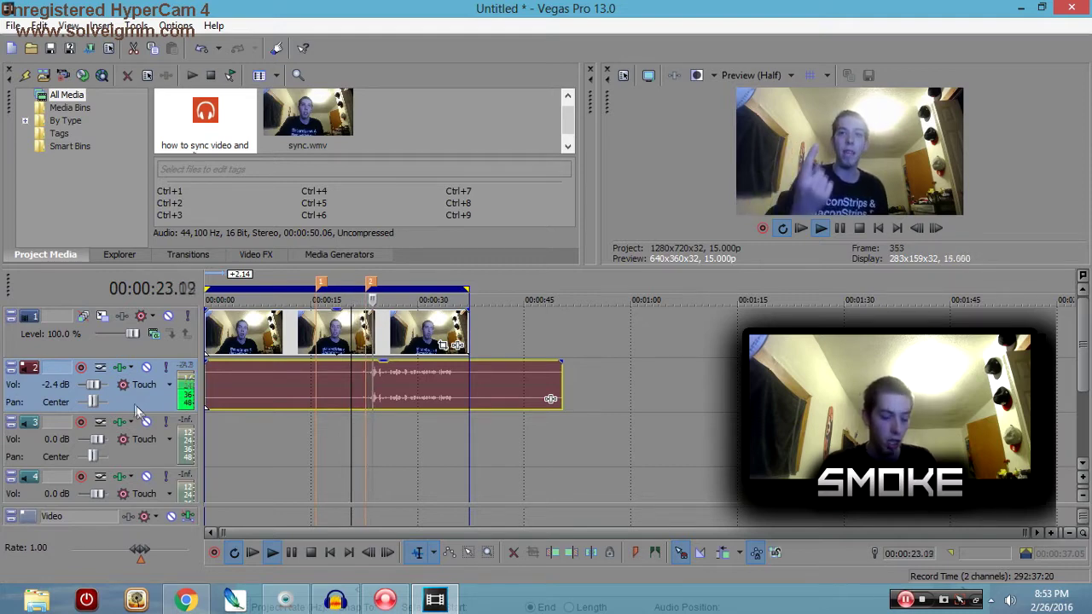
key("space")
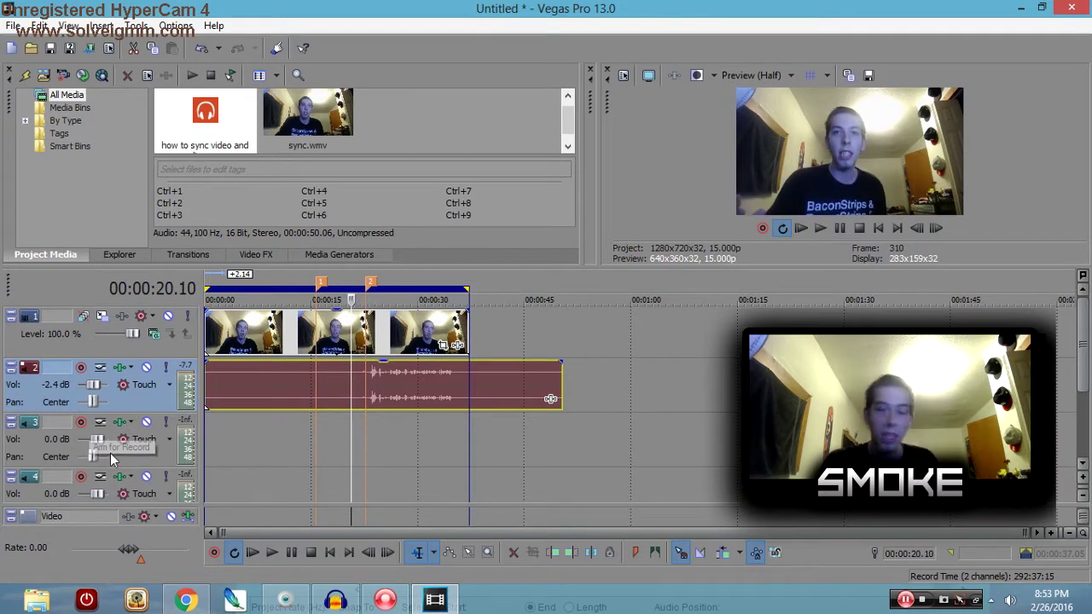
Reposition the cursor to the spike start at 00:00:22.06 and add marker 2 there
double_click(366, 396)
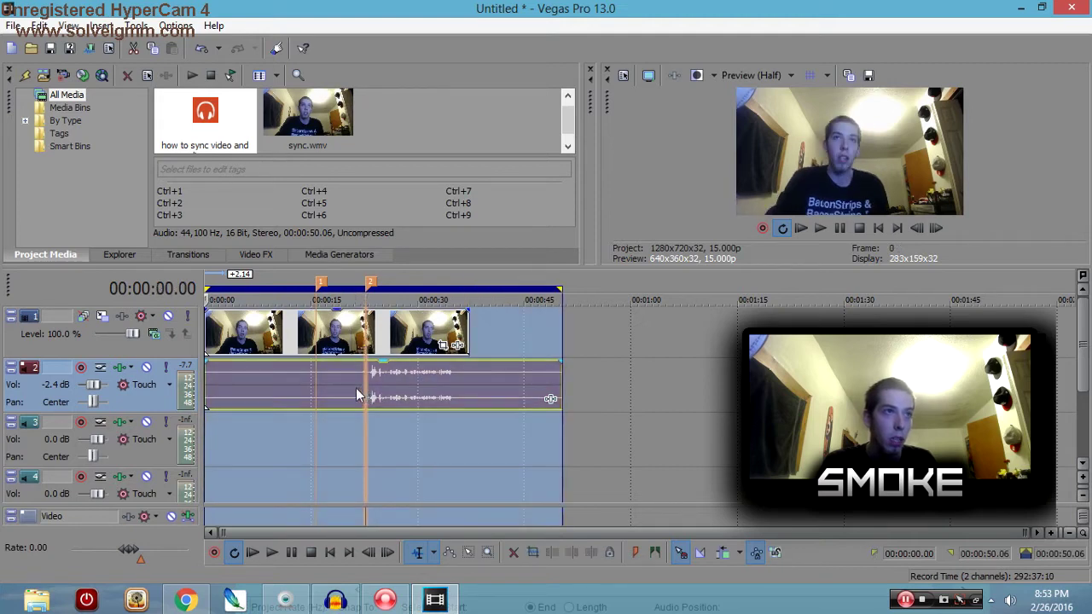
right_click(372, 293)
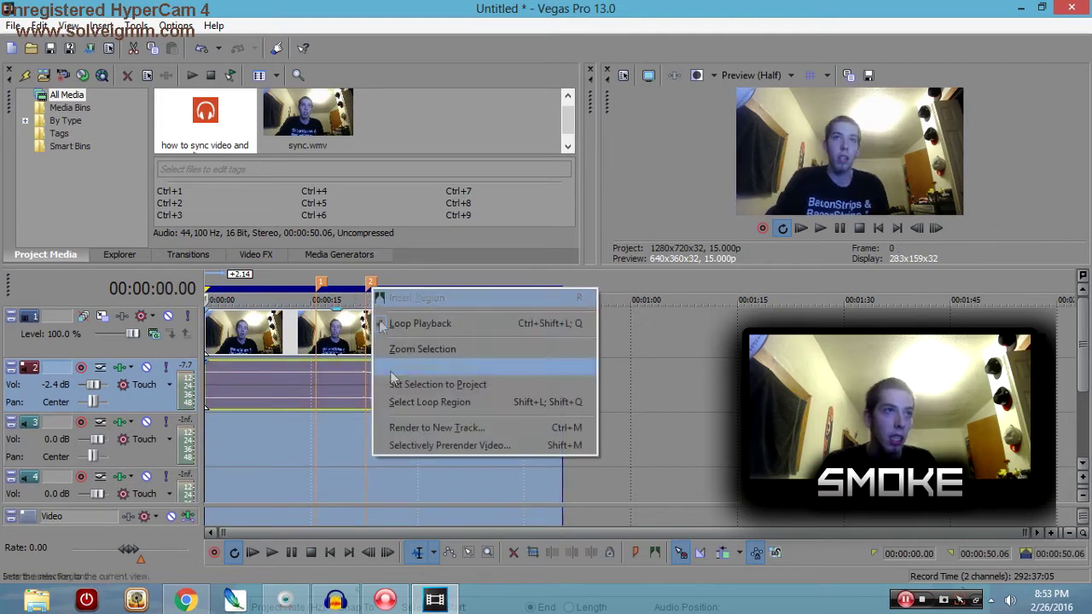
key("Escape")
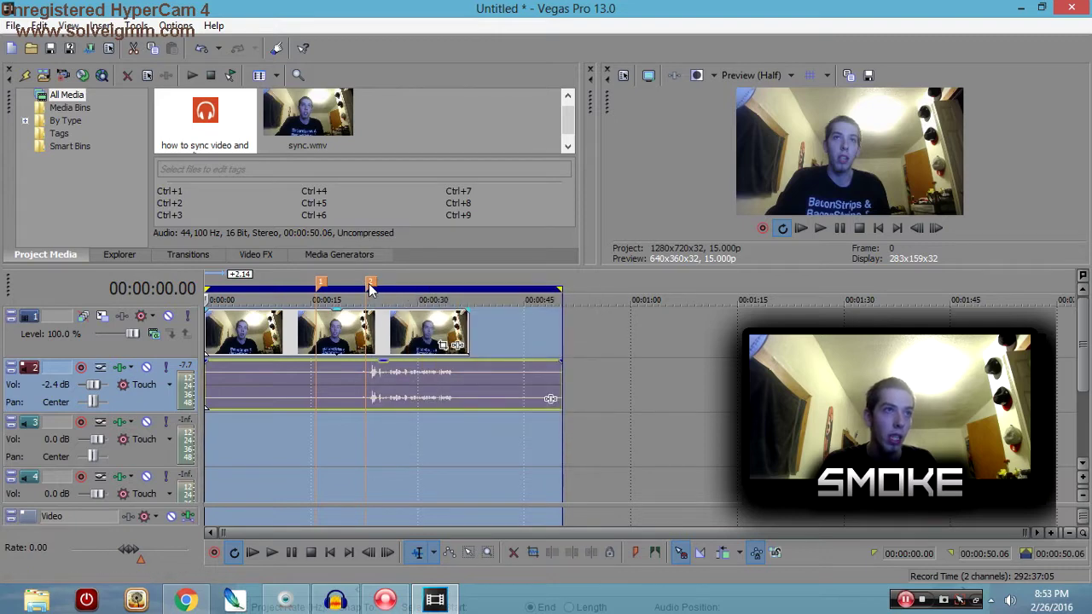
right_click(372, 290)
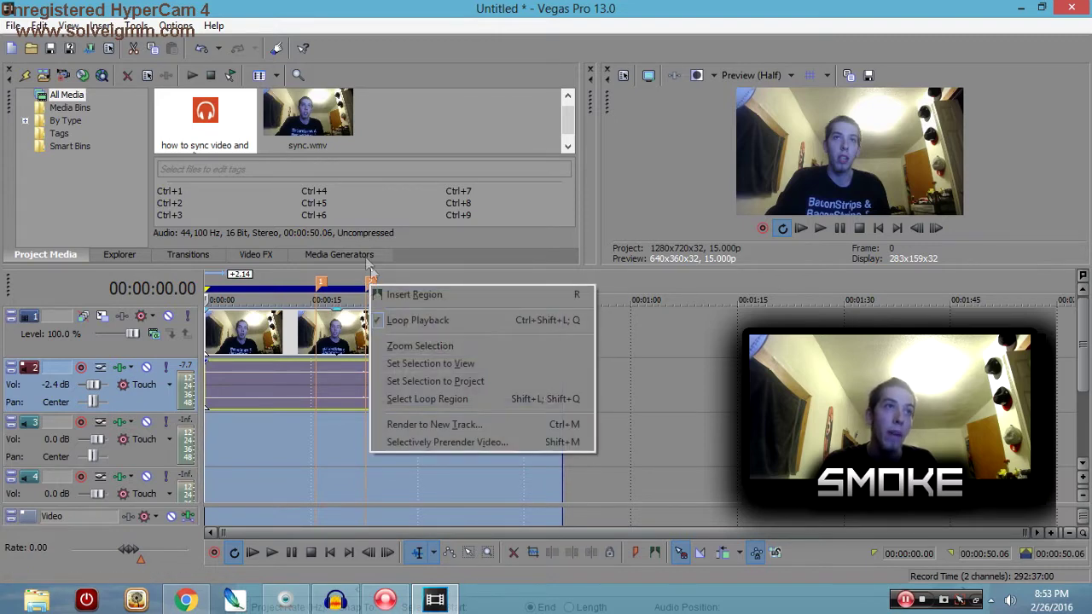
left_click(366, 298)
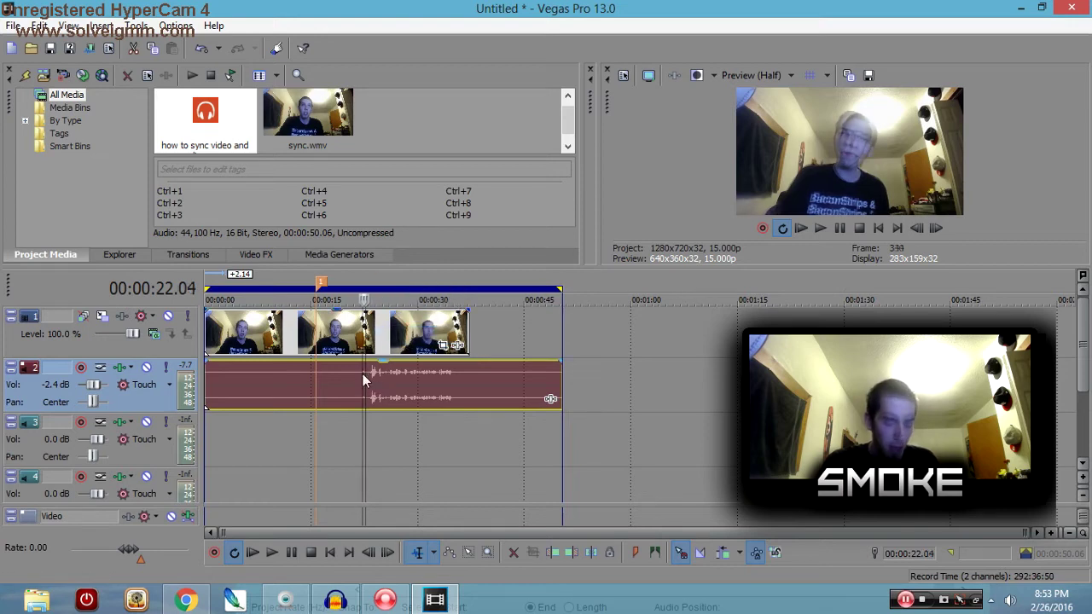
key("Right")
key("Right")
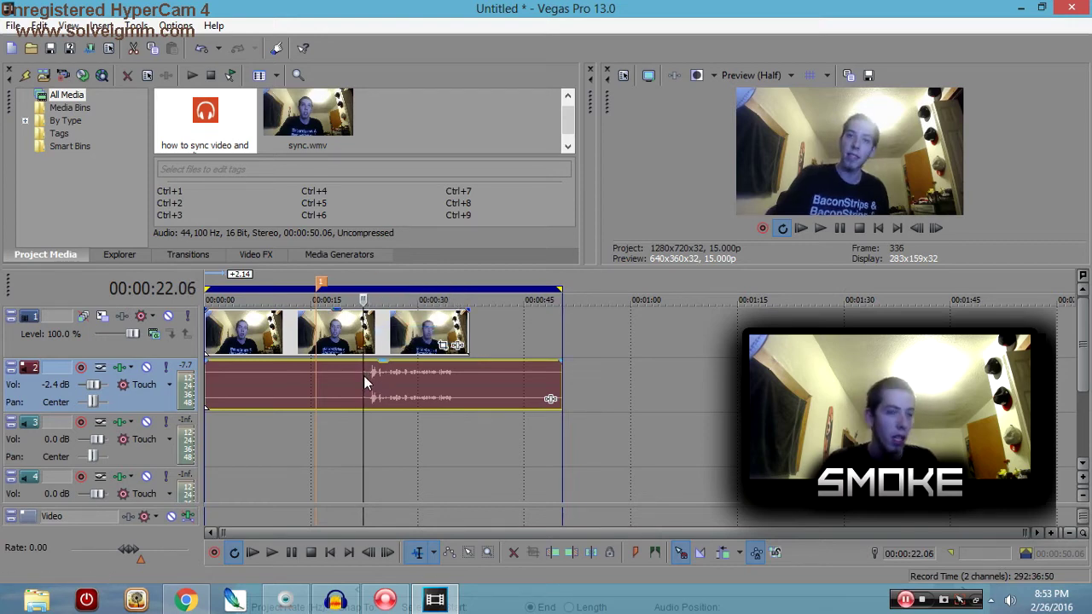
key("space")
key("space")
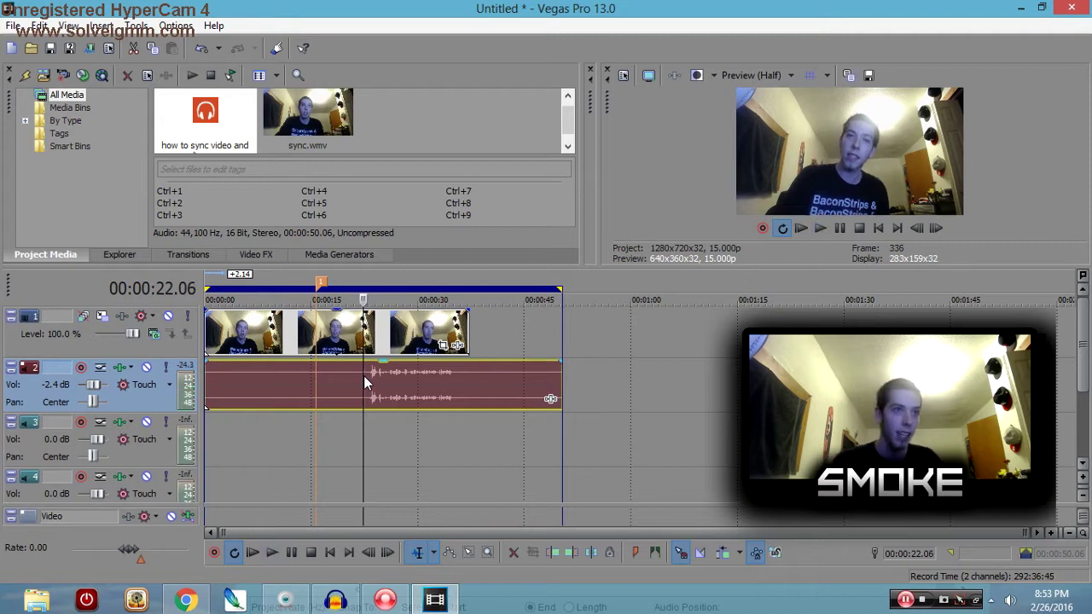
key("m")
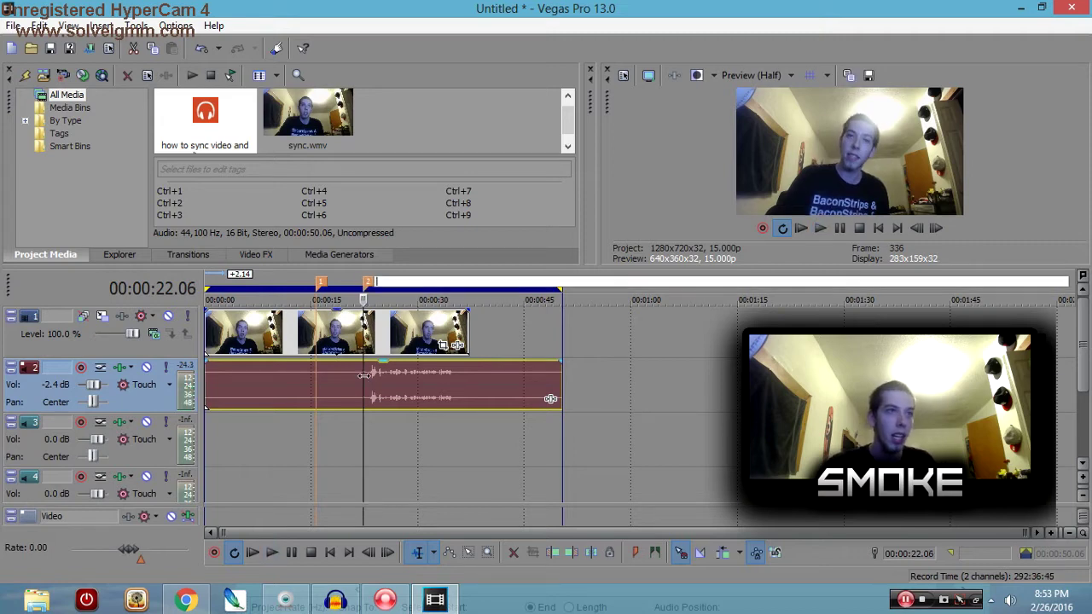
left_click(360, 385)
Trim off the audio before marker 2 and the video before marker 1
right_click(360, 386)
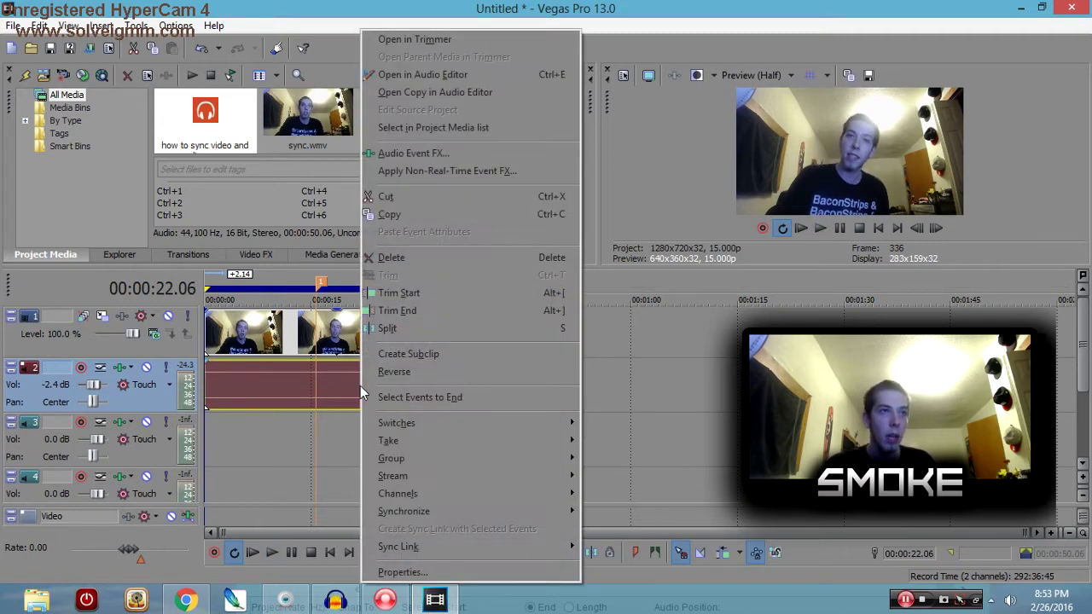
left_click(406, 294)
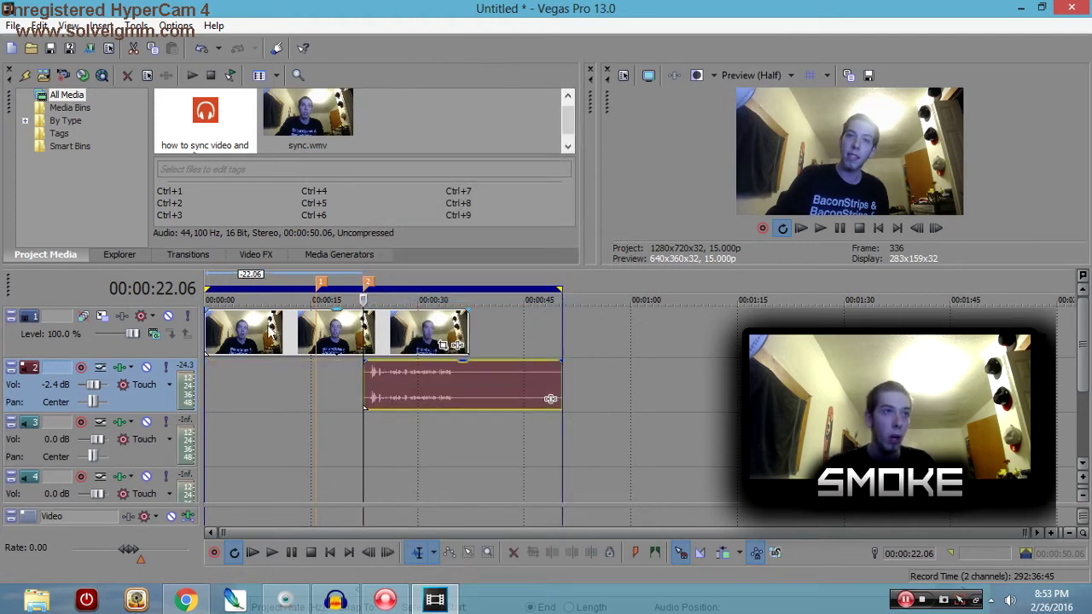
left_click(317, 330)
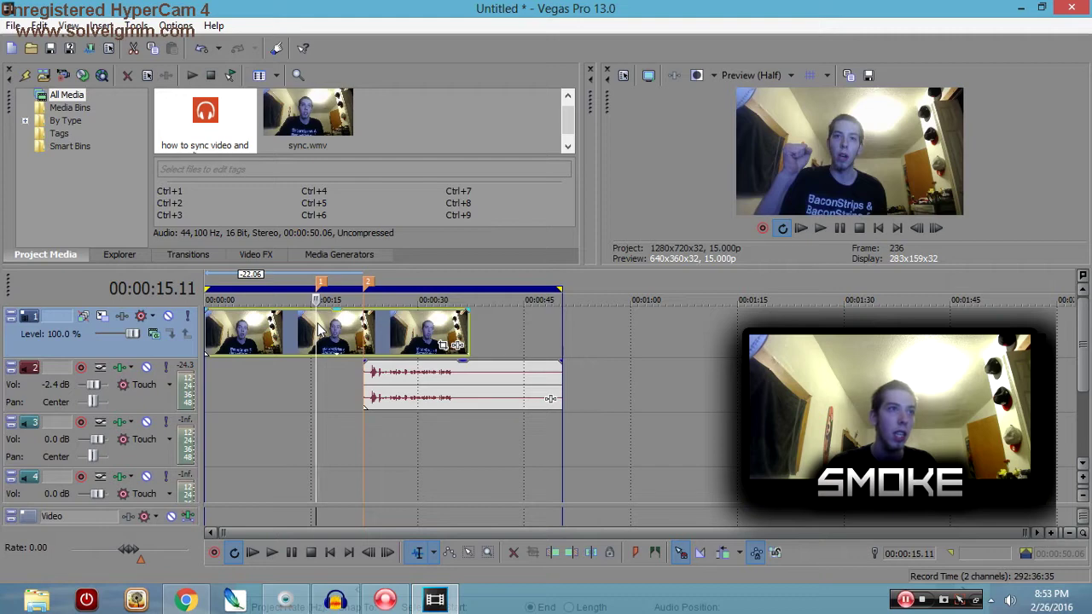
right_click(317, 330)
left_click(340, 280)
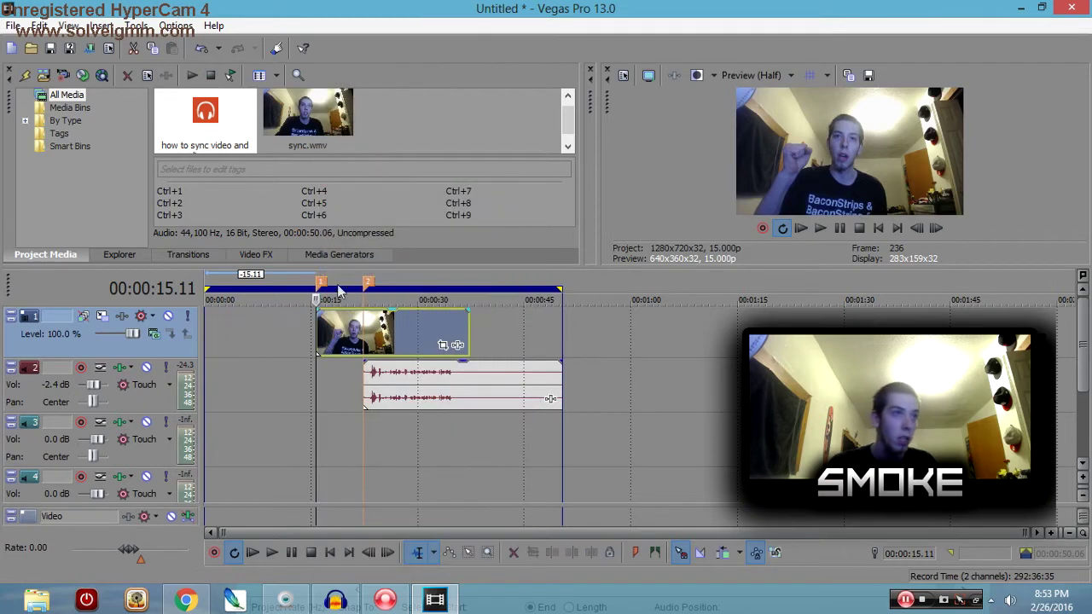
Move the trimmed video and audio to the timeline start and play from the beginning
left_click_drag(335, 343, 213, 343)
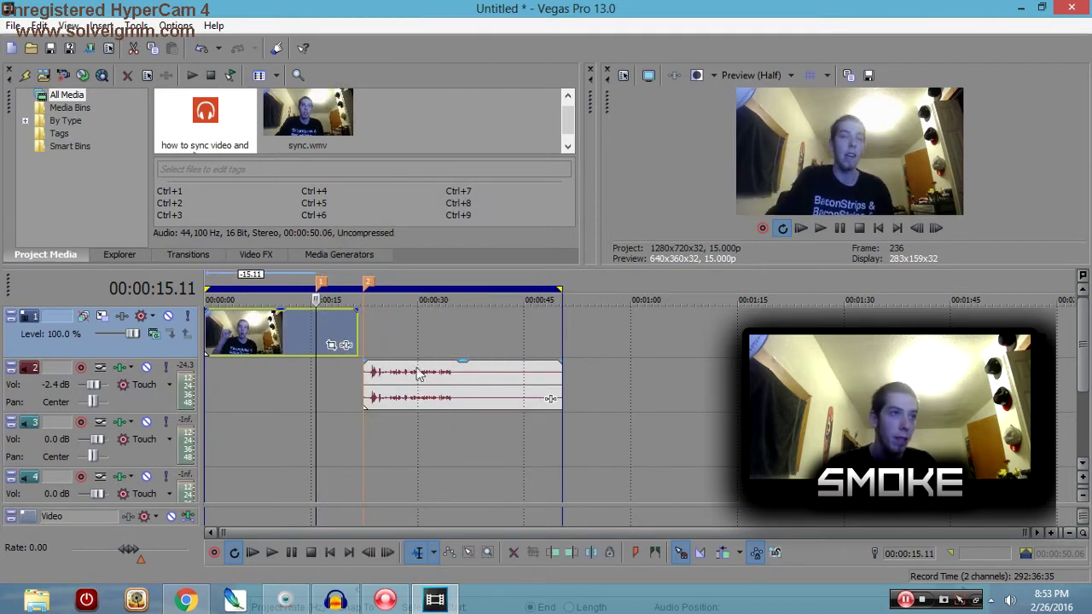
left_click_drag(418, 376, 227, 381)
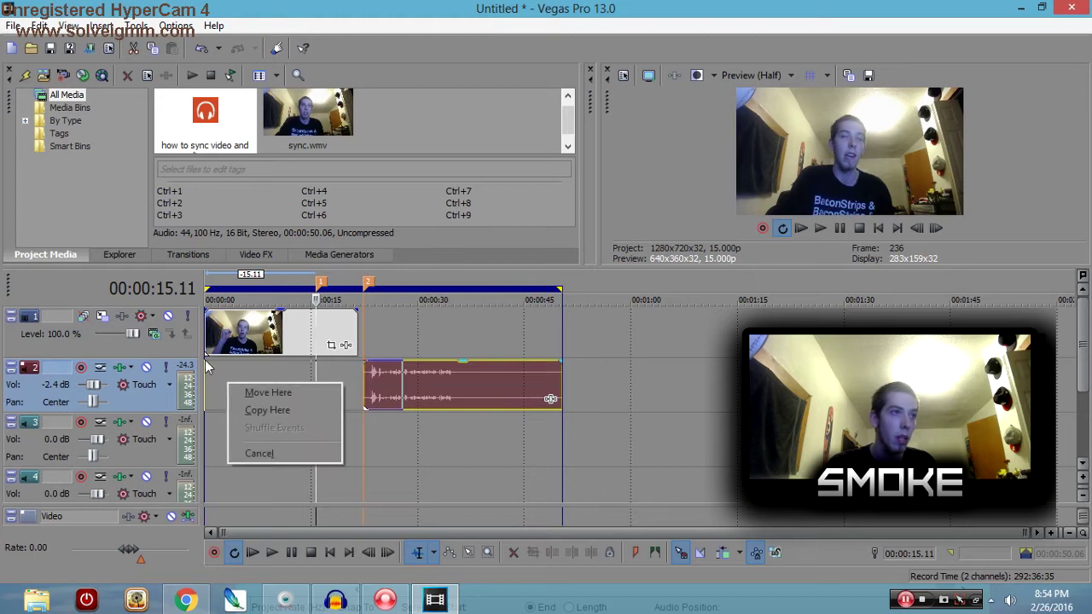
left_click(248, 394)
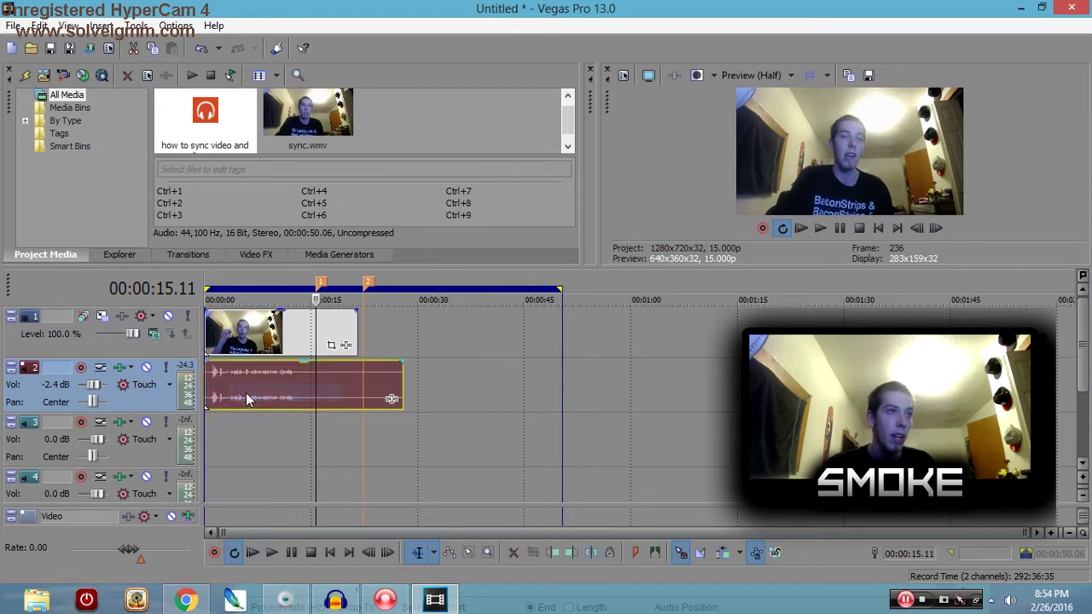
left_click(204, 364)
key("space")
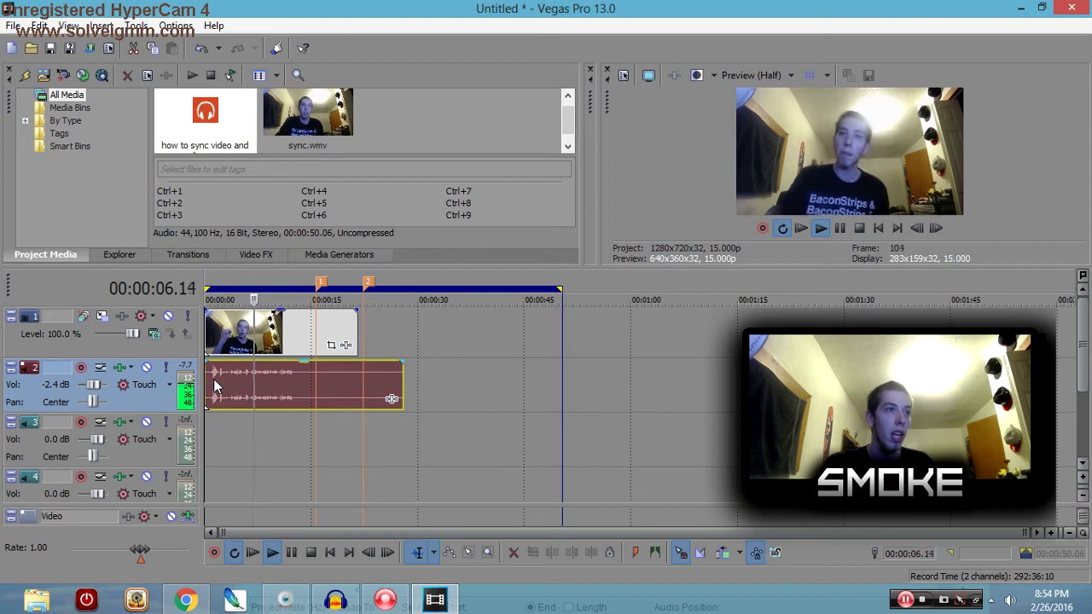
Stop playback, fit the loop region to the video event (00:00:00–00:00:21.09), and preview it
key("space")
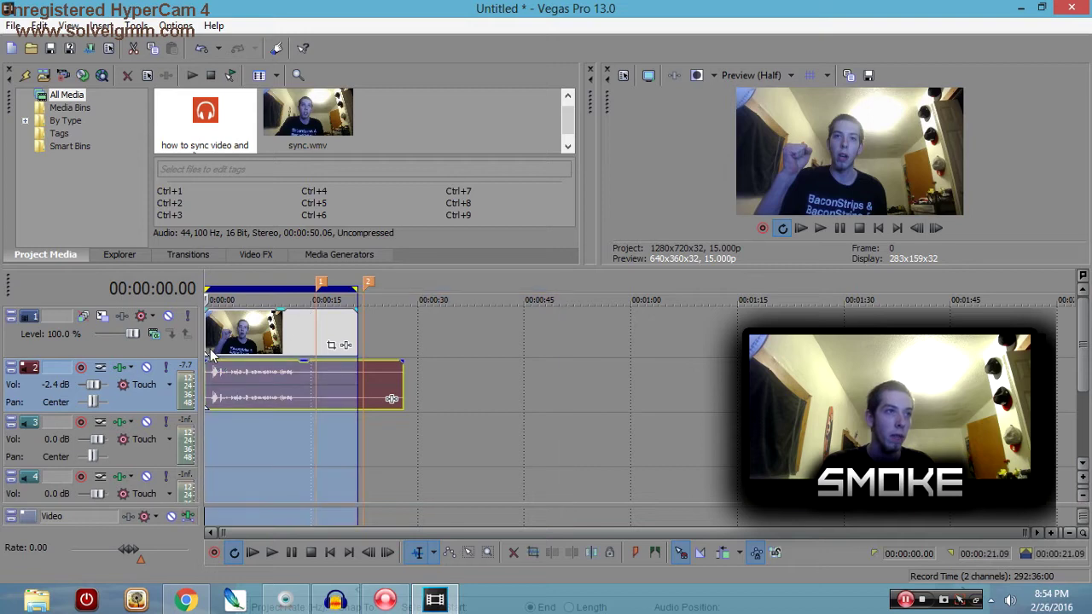
double_click(210, 349)
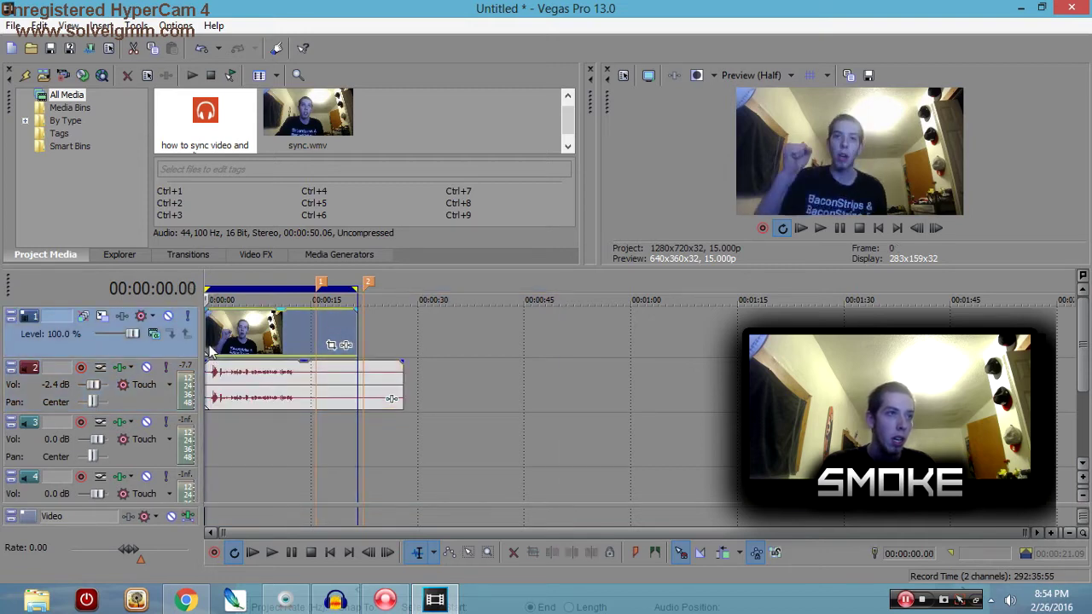
double_click(210, 349)
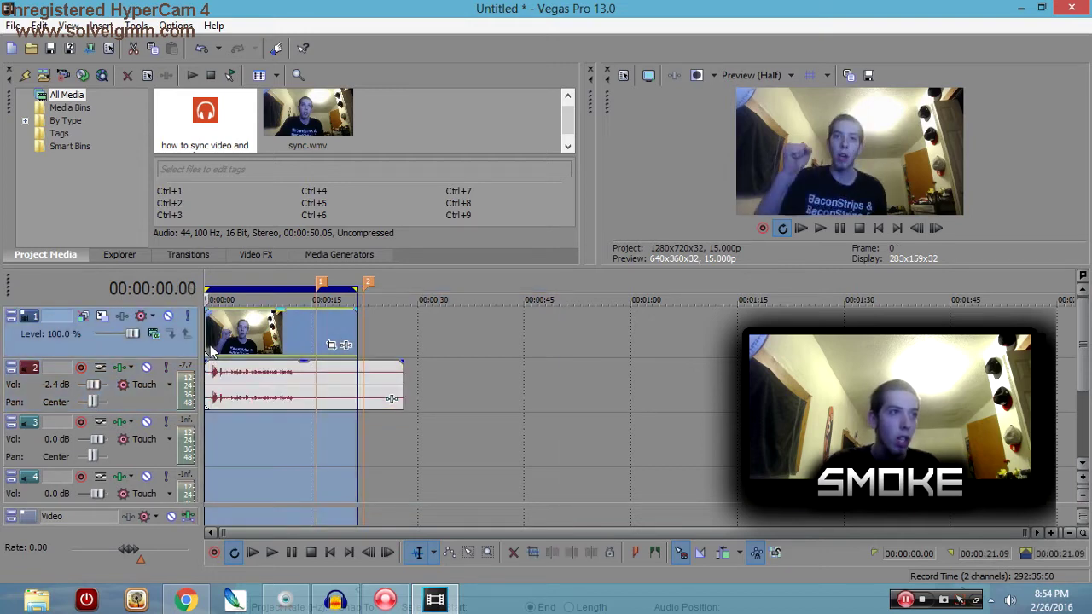
key("space")
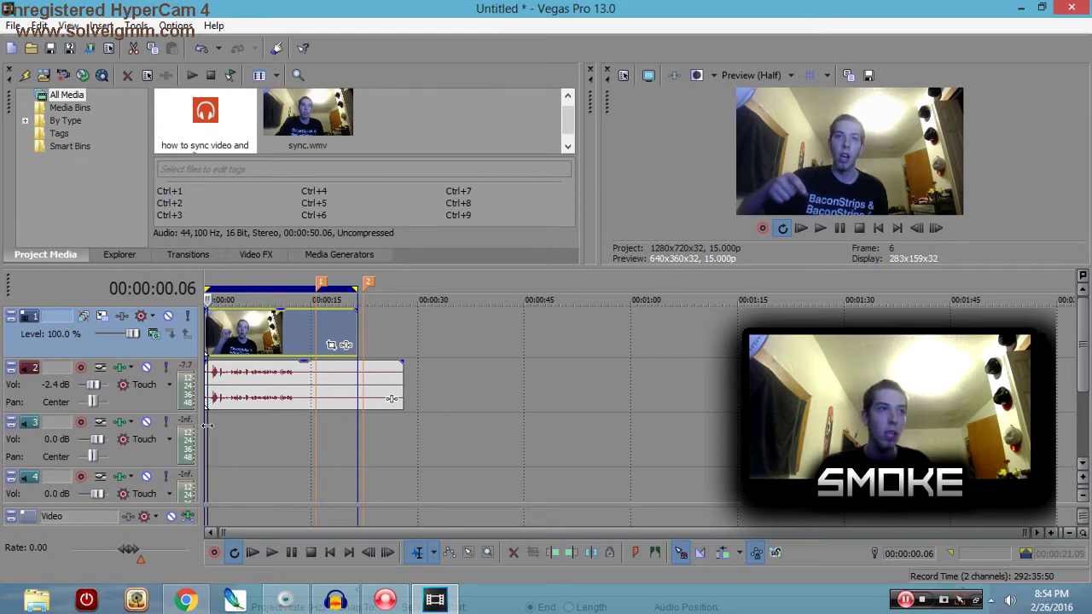
left_click(240, 388)
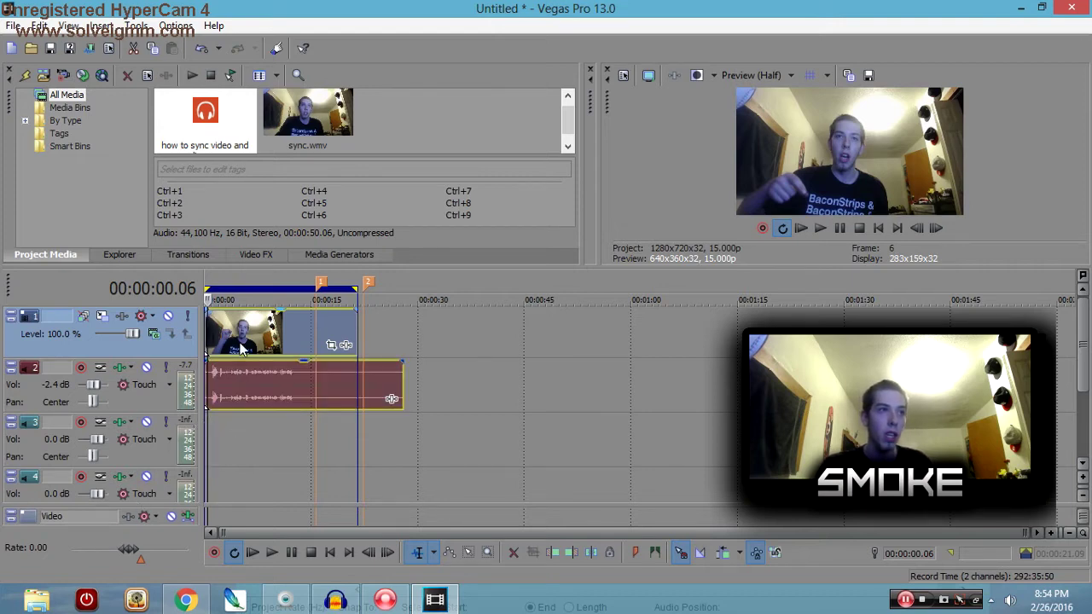
Trim the audio event's start at the cursor, 00:00:00.06
left_click(242, 349, "ctrl")
right_click(210, 389)
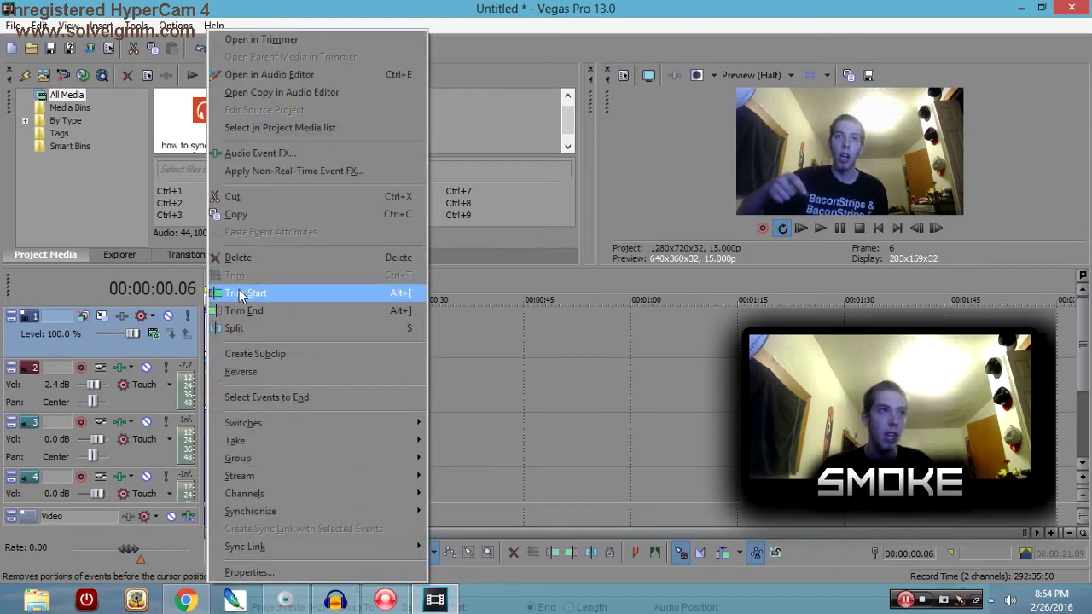
left_click(241, 295)
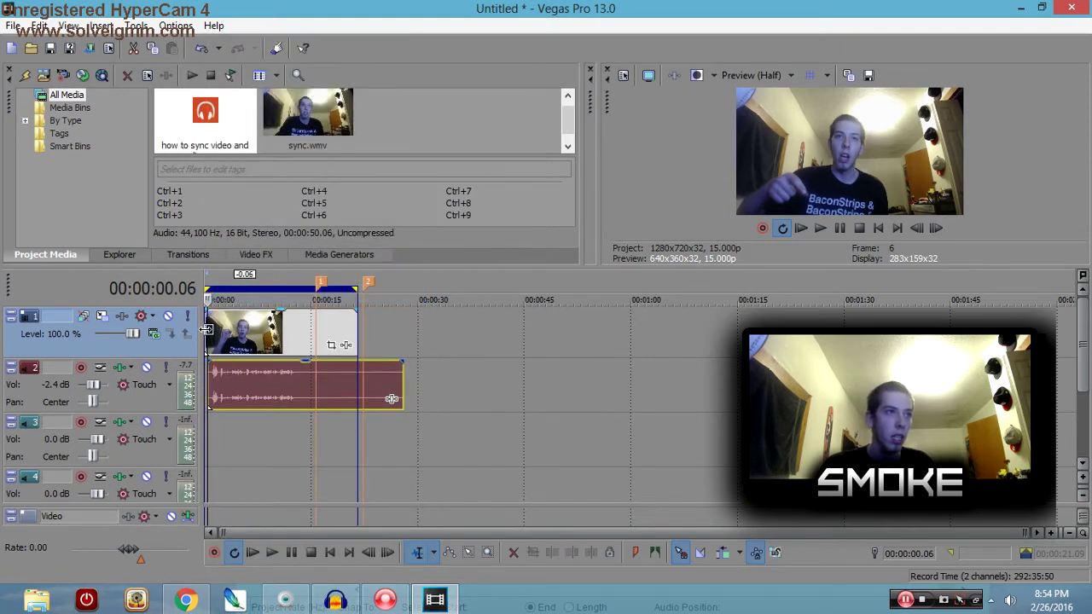
Trim the webcam video event's start at 00:00:00.06 to match the audio
left_click(207, 330)
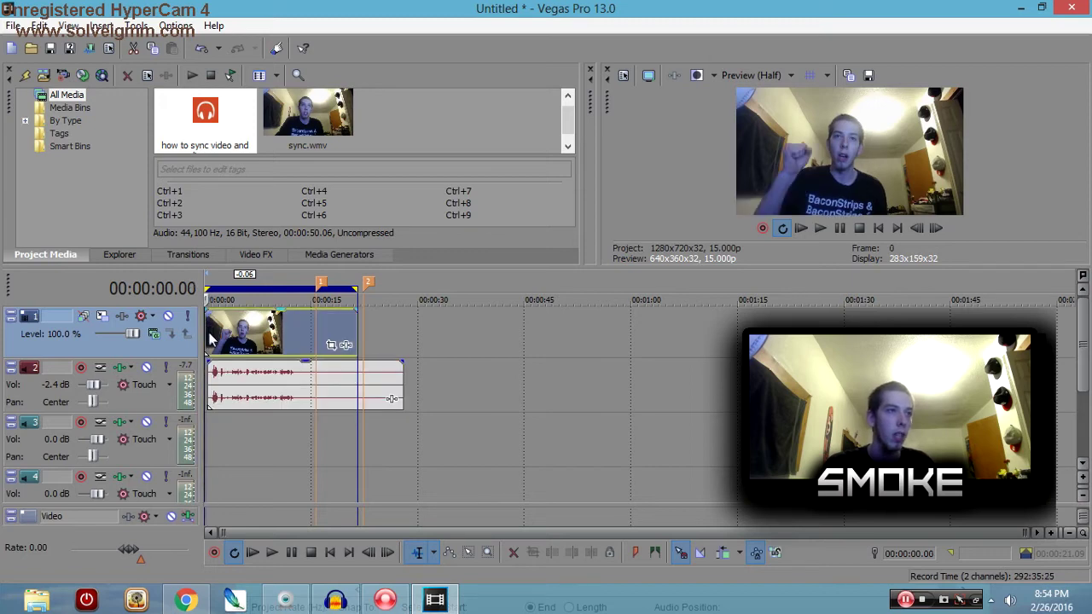
key("space")
right_click(210, 331)
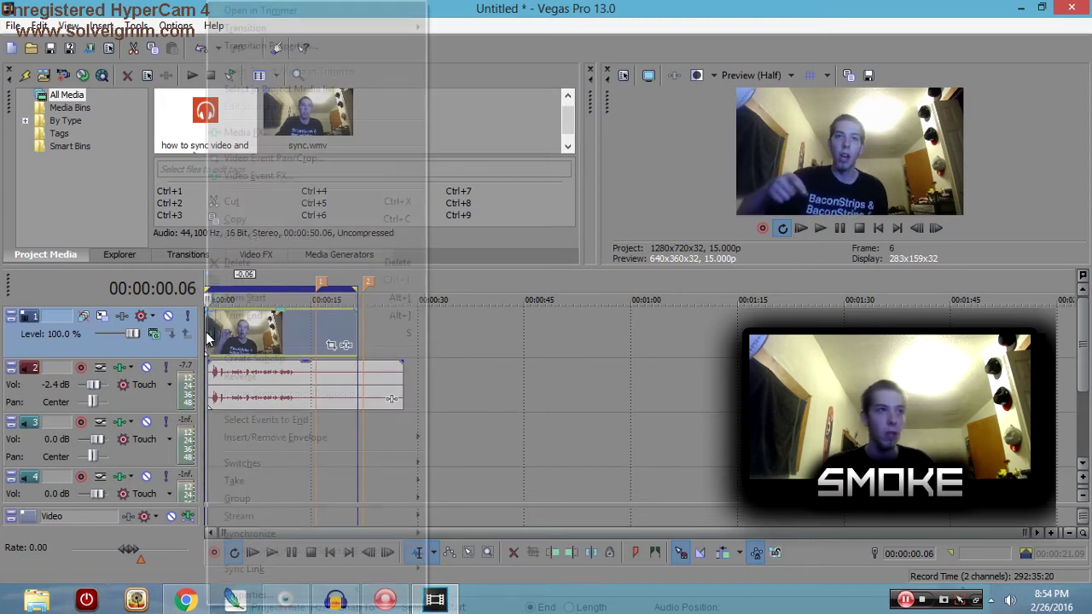
left_click(247, 296)
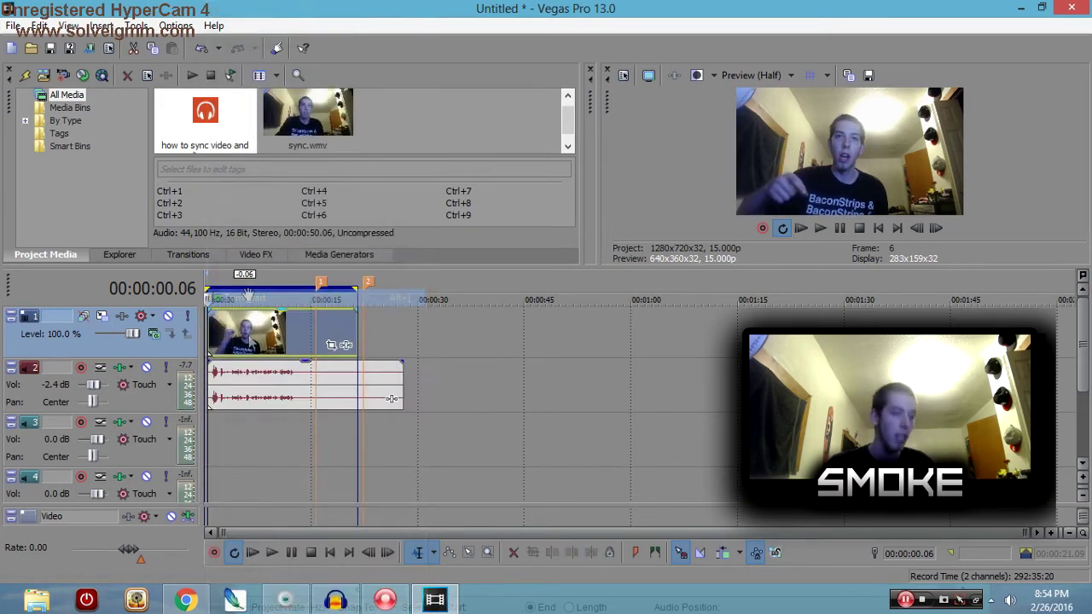
left_click(250, 375)
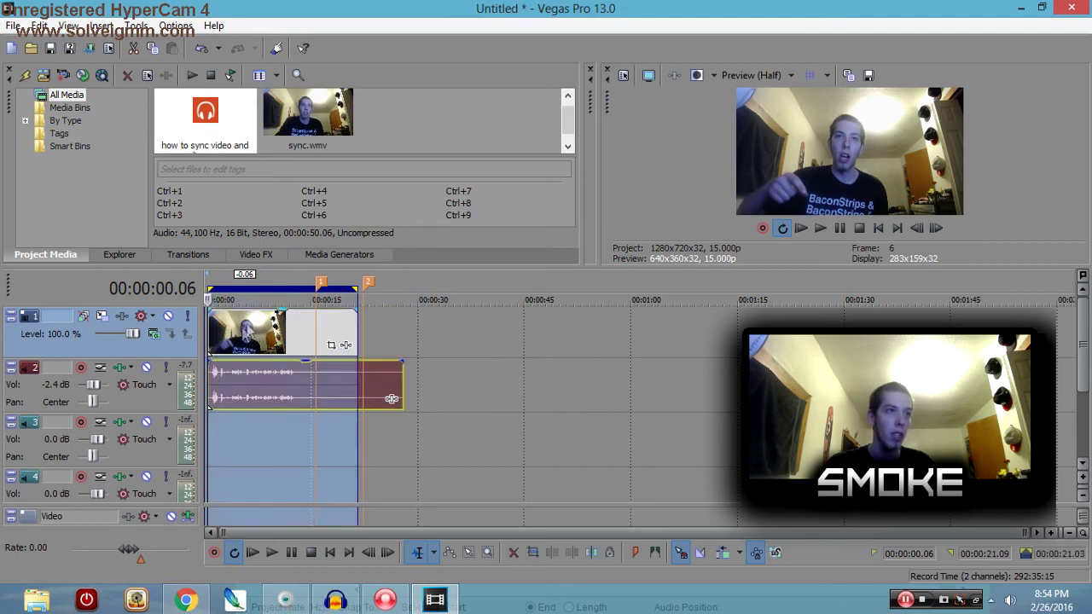
Drag both trimmed events back to 00:00:00 and delete marker 2 from the ruler
left_click_drag(250, 331, 216, 335)
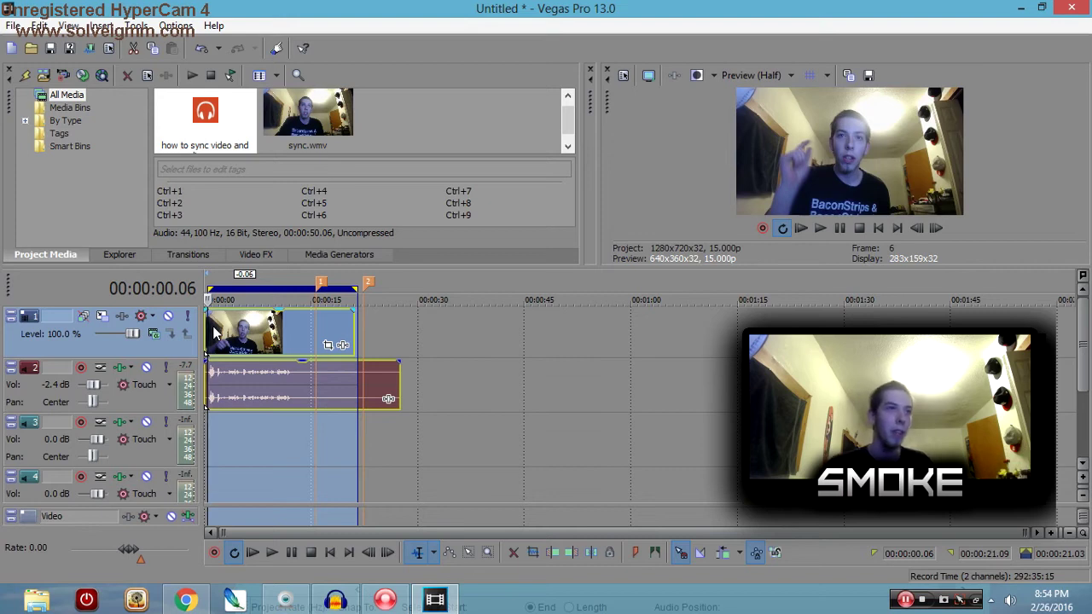
left_click(442, 388)
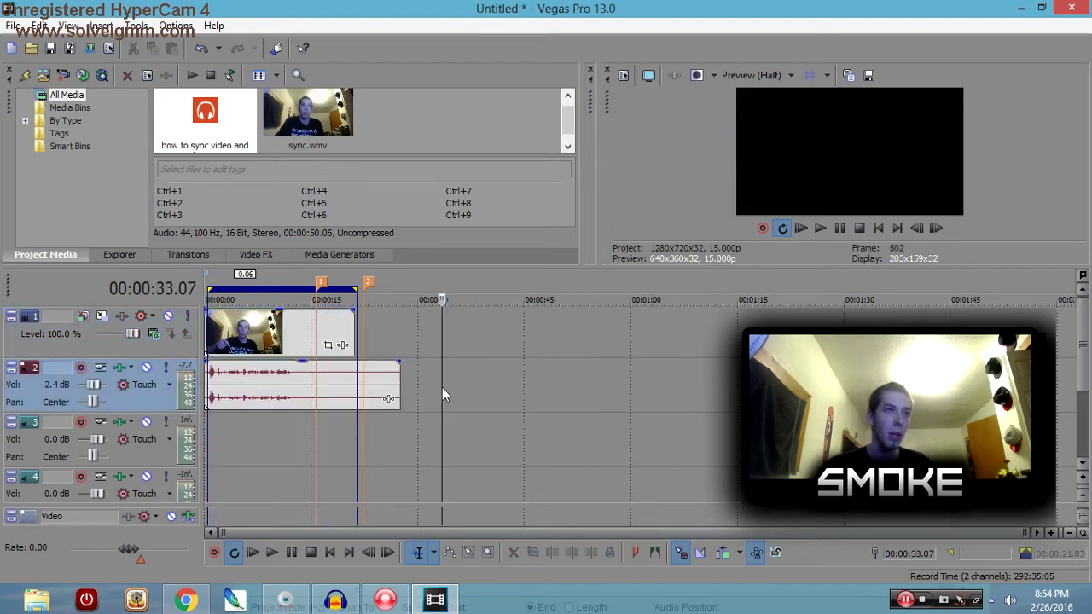
double_click(369, 289)
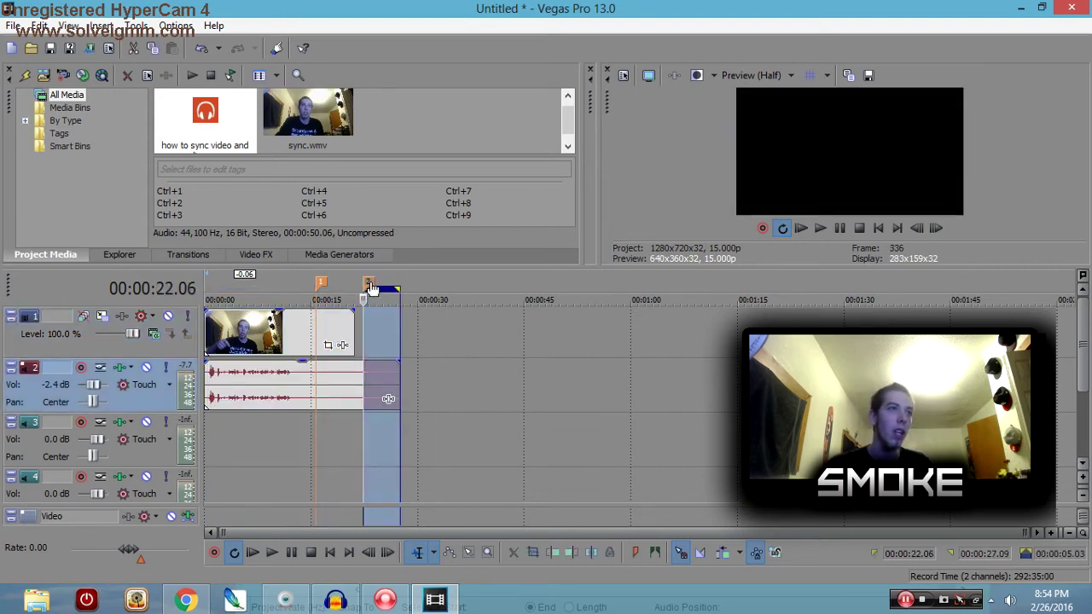
right_click(370, 288)
left_click(389, 337)
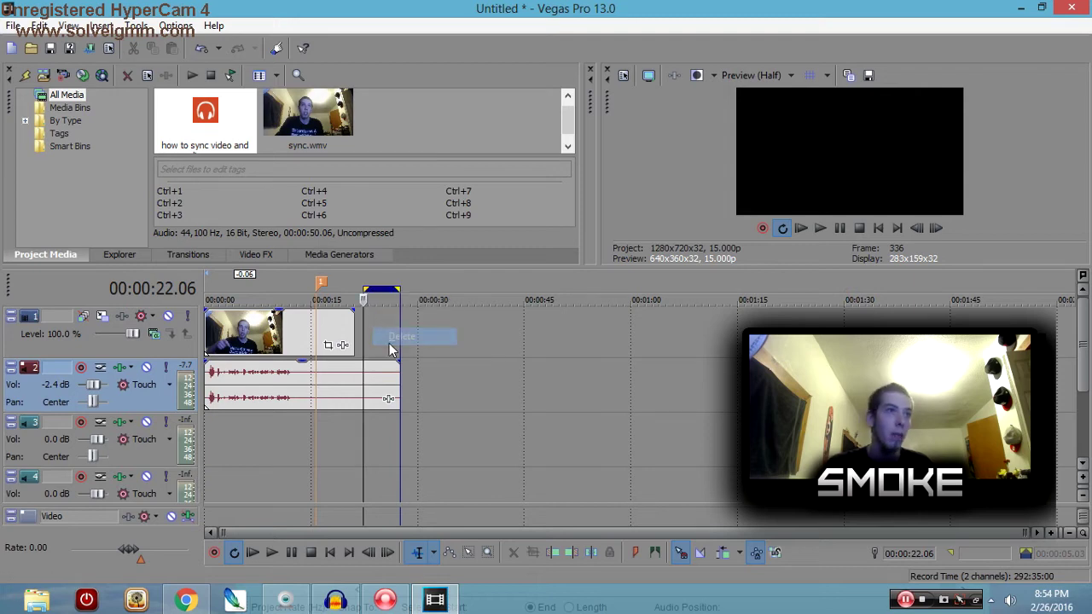
Delete marker 1 from the ruler, leaving only the aligned events
left_click(319, 285)
right_click(317, 289)
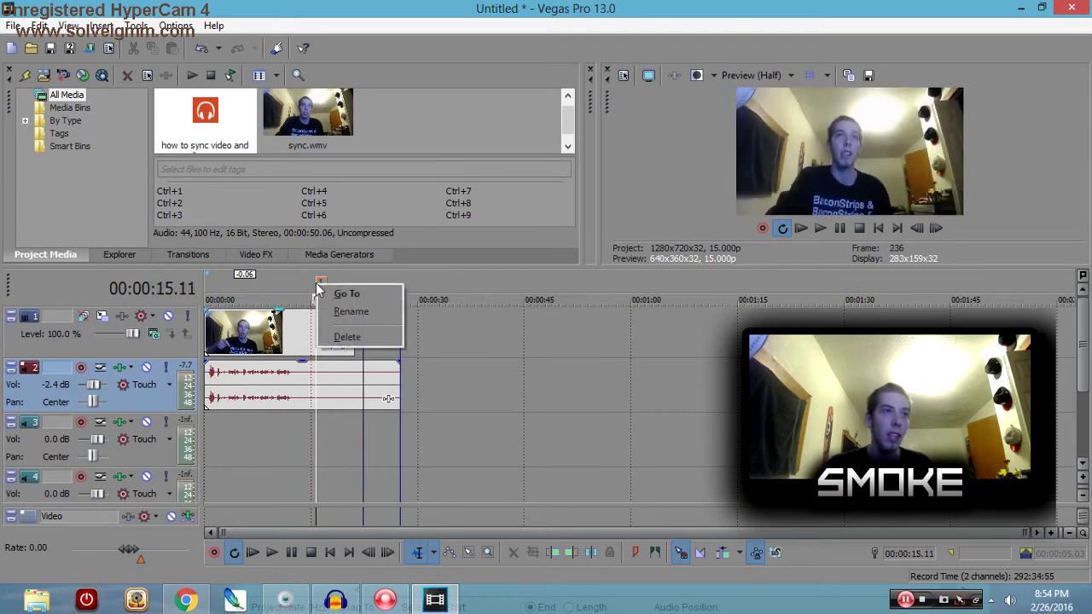
left_click(331, 337)
left_click_drag(314, 342, 355, 345)
left_click(319, 374)
Play back the video event and set the cut point at 00:00:12.03
left_click(287, 348)
key("space")
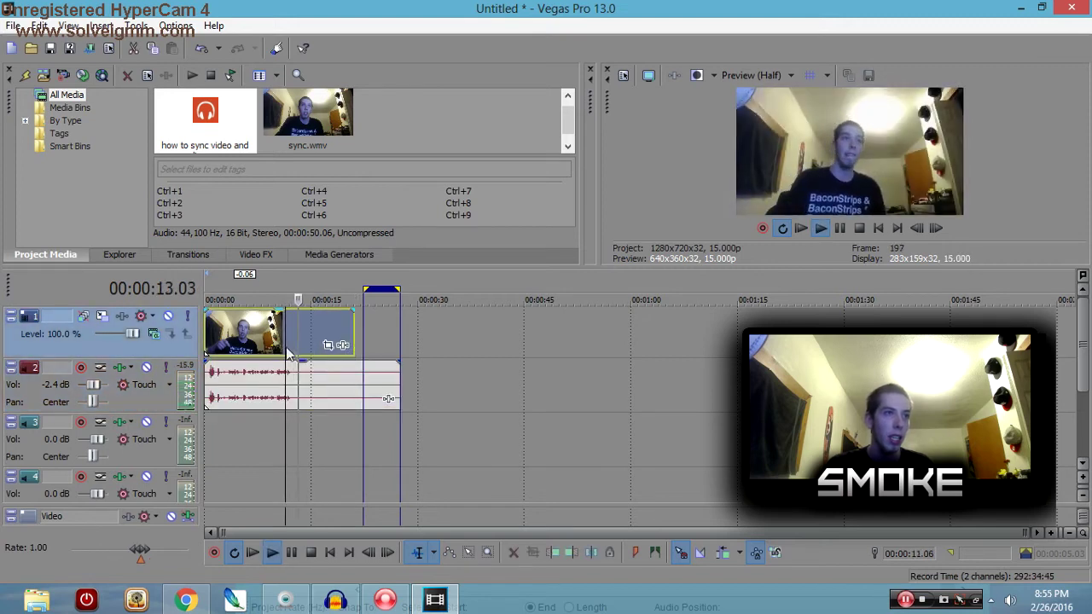
left_click(295, 351)
left_click(292, 354)
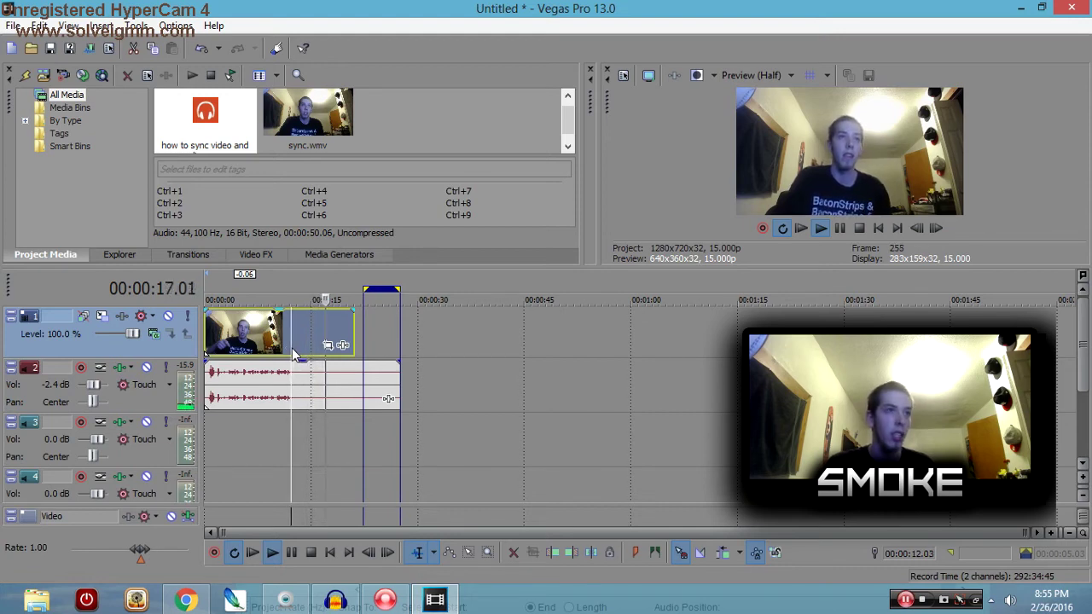
Apply Trim End at 00:00:12.03 to the webcam video event, then the audio event
right_click(292, 348)
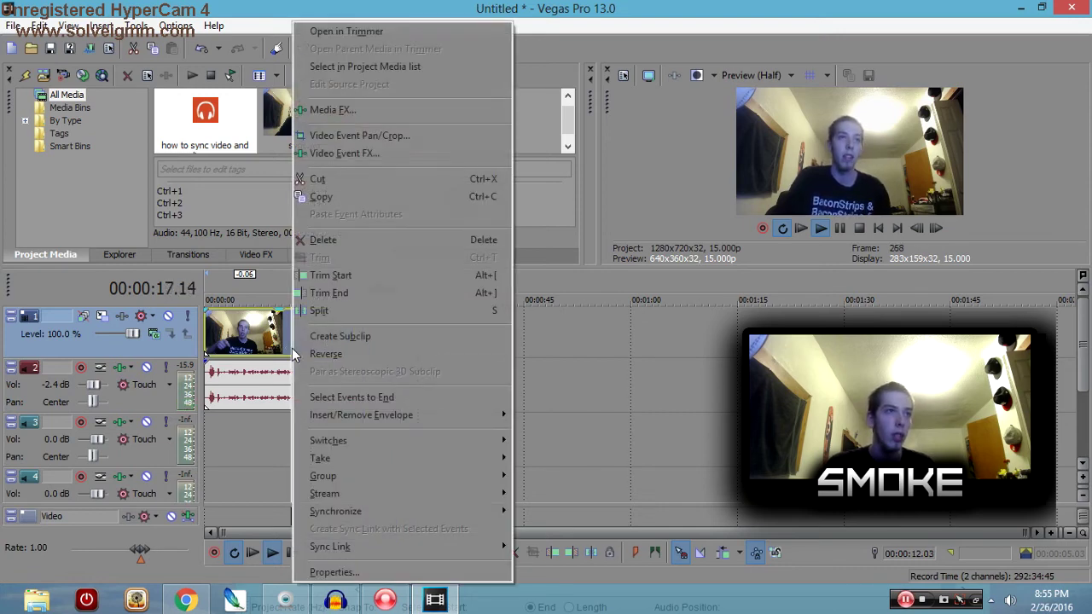
left_click(318, 294)
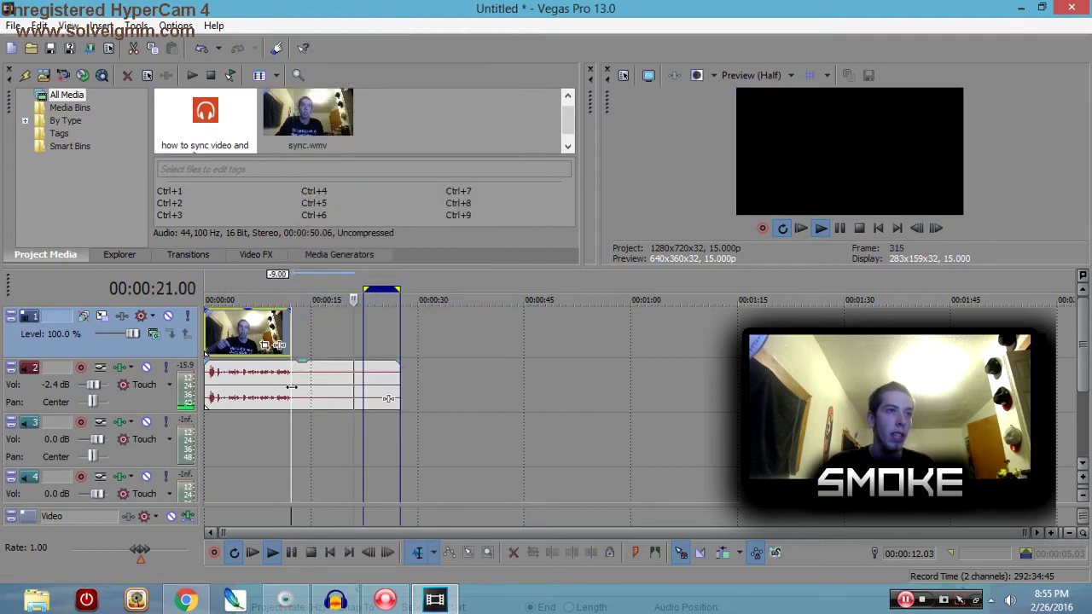
right_click(292, 394)
left_click(317, 309)
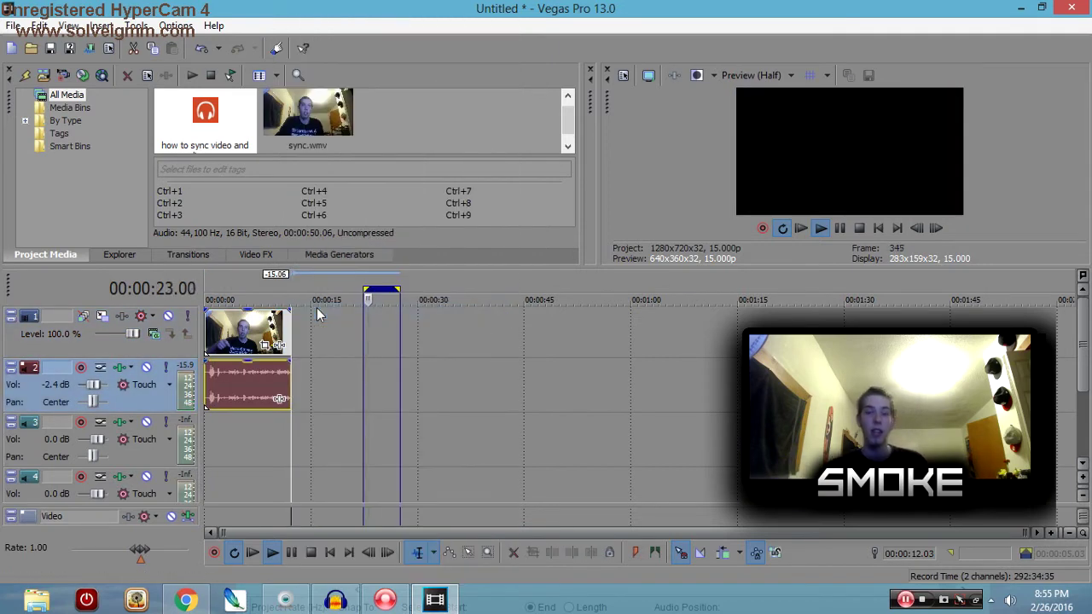